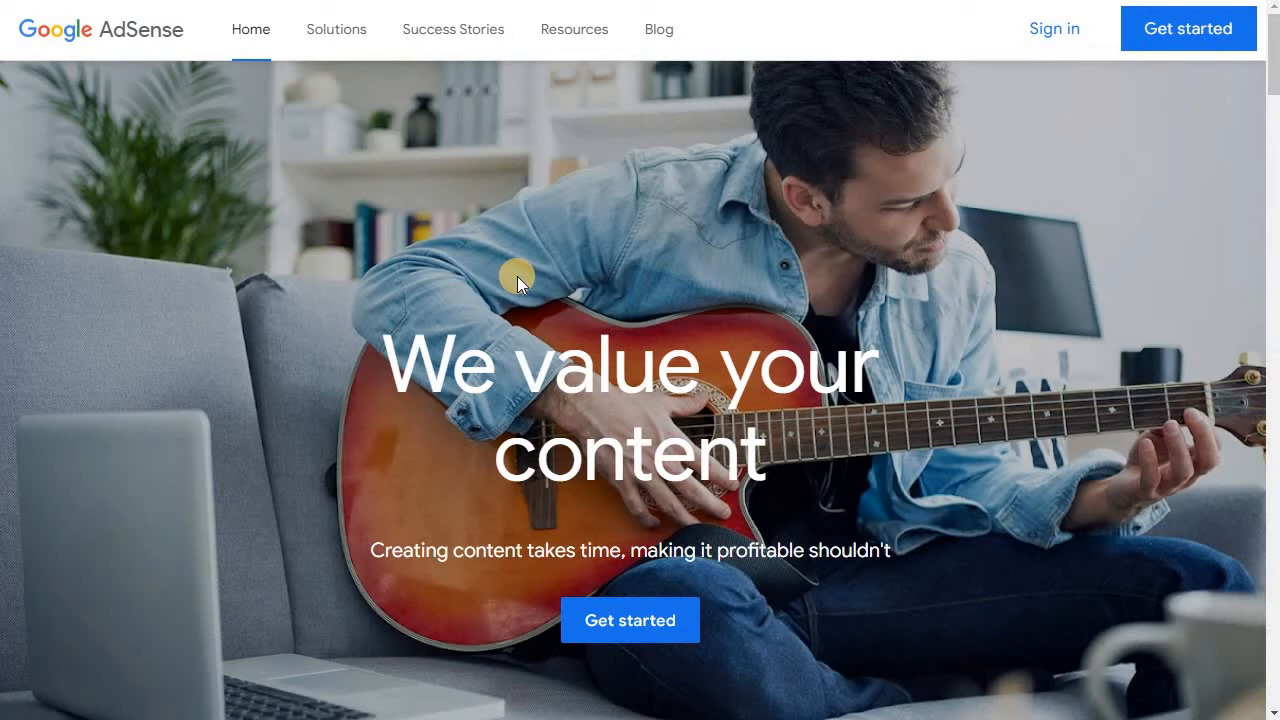
Step: Look over the Google AdSense homepage, including its benefits and potential-earnings sections
scroll(554, 434, "down", 4)
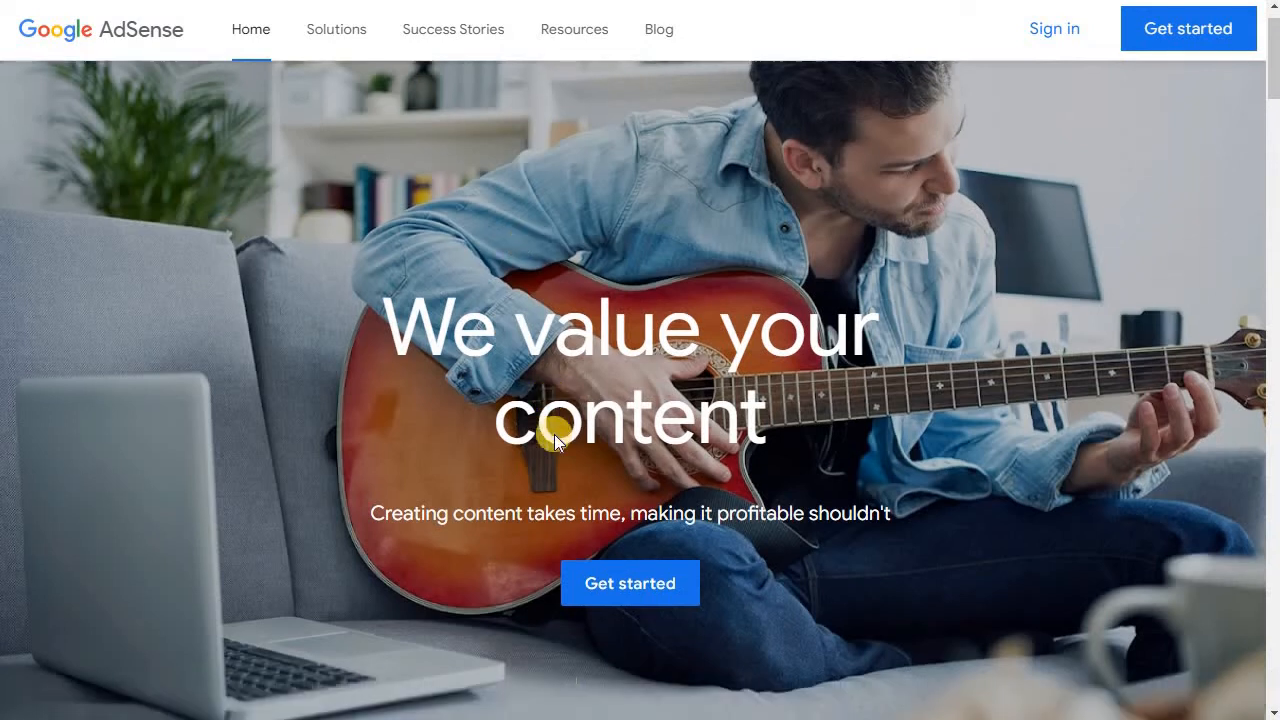
scroll(558, 432, "down", 6)
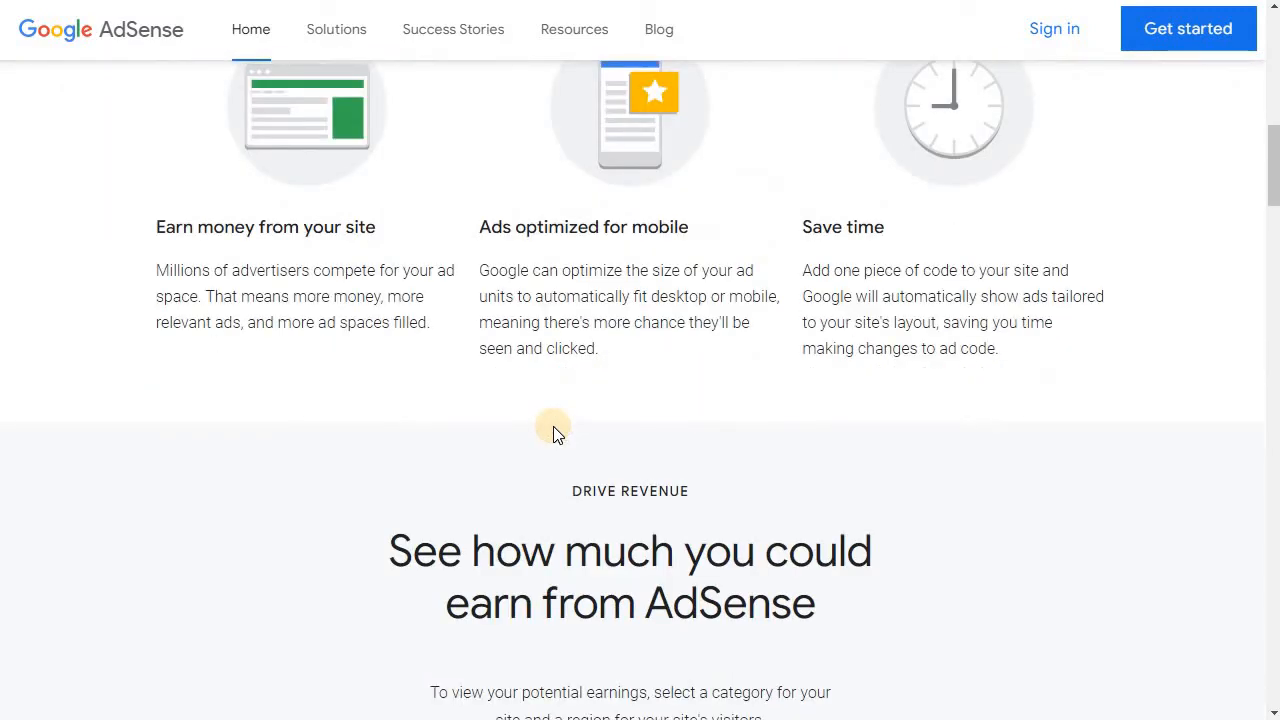
scroll(553, 426, "down", 2)
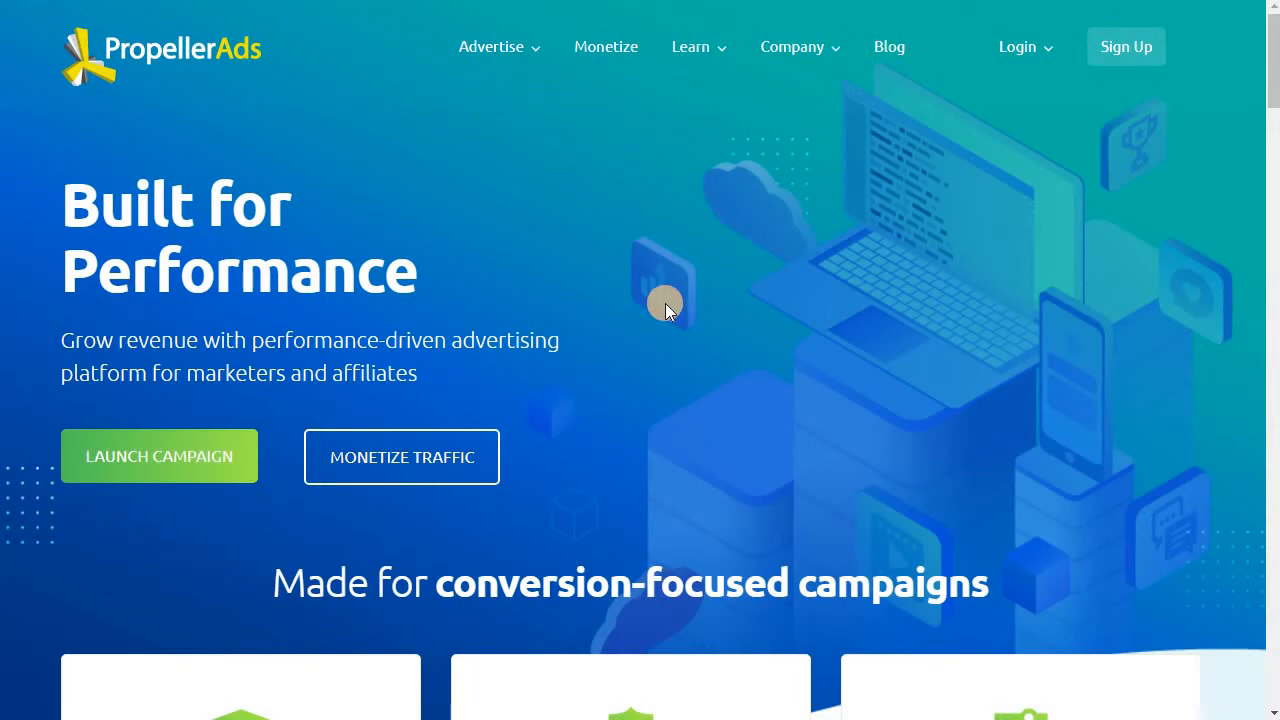
Step: Review the ad formats and industry awards presented on the PropellerAds homepage
scroll(714, 314, "down", 8)
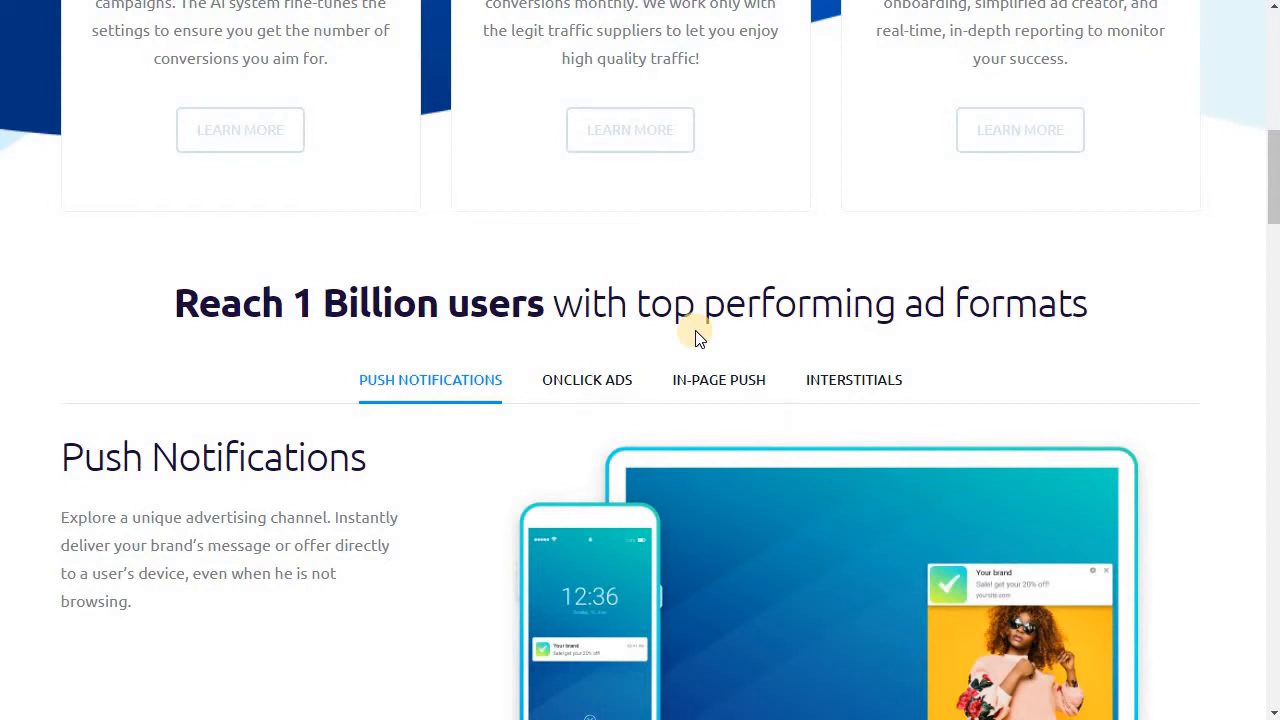
scroll(697, 338, "down", 4)
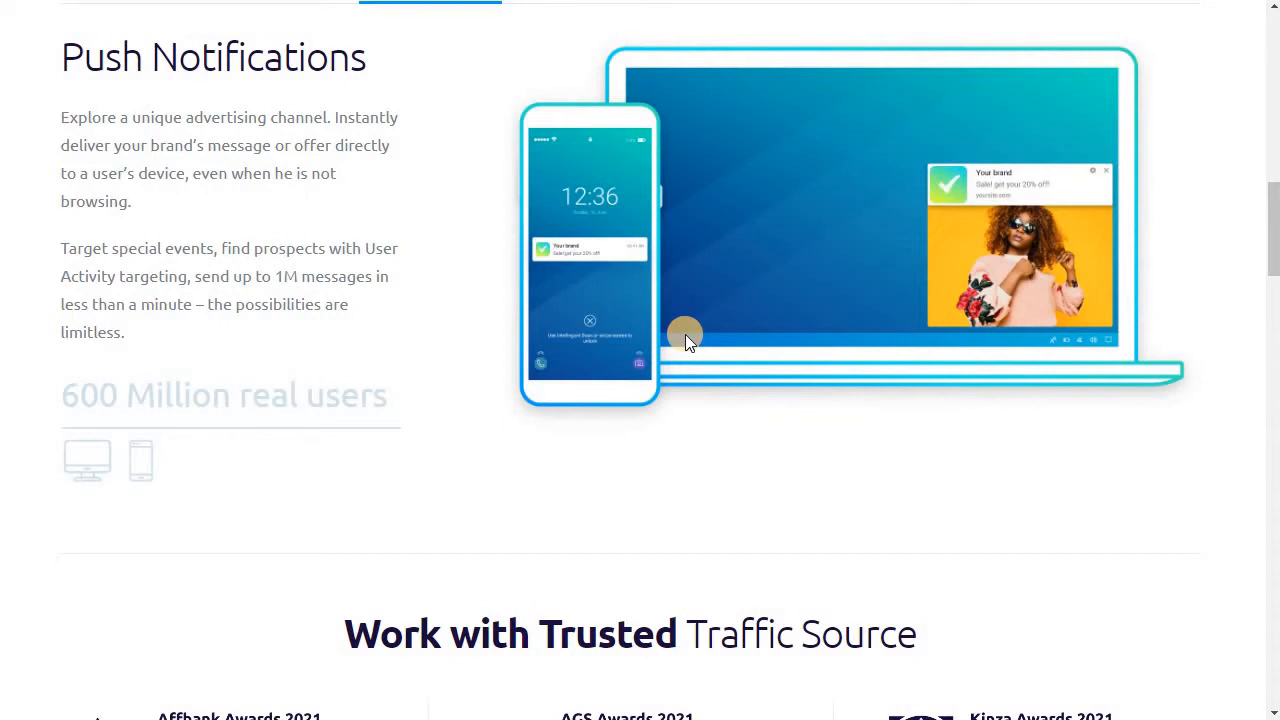
scroll(685, 334, "down", 3)
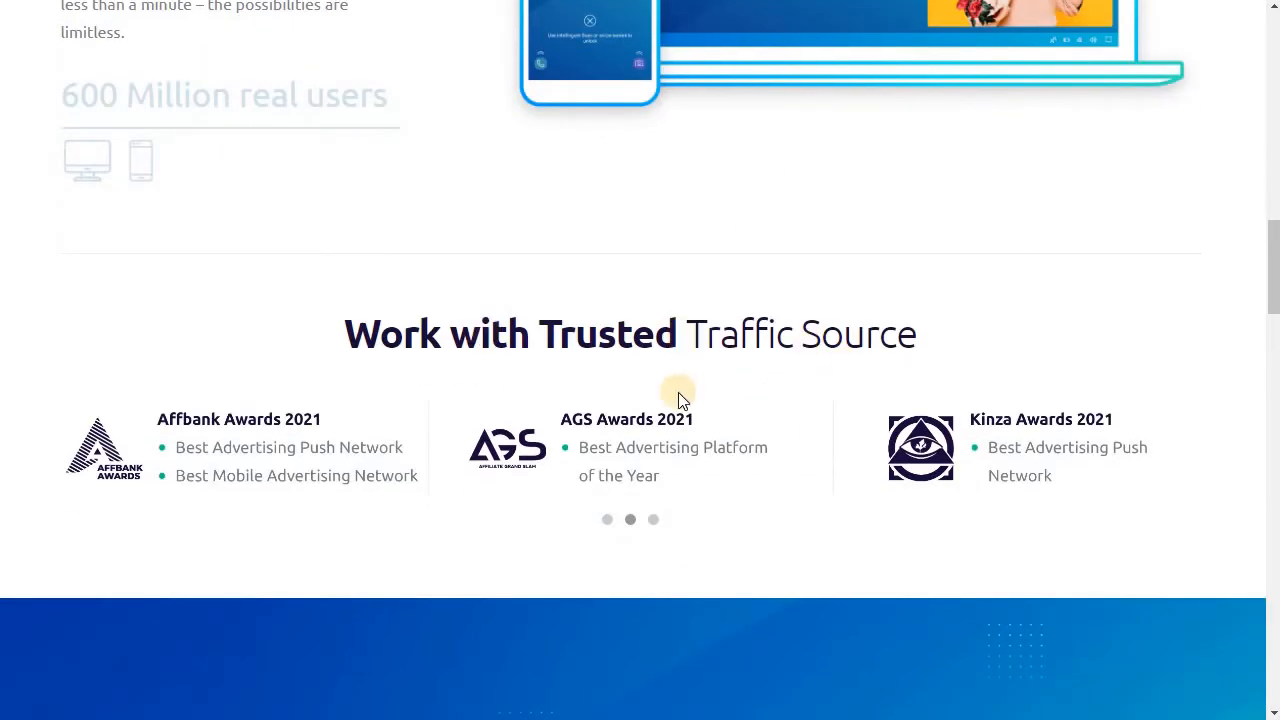
scroll(690, 428, "up", 13)
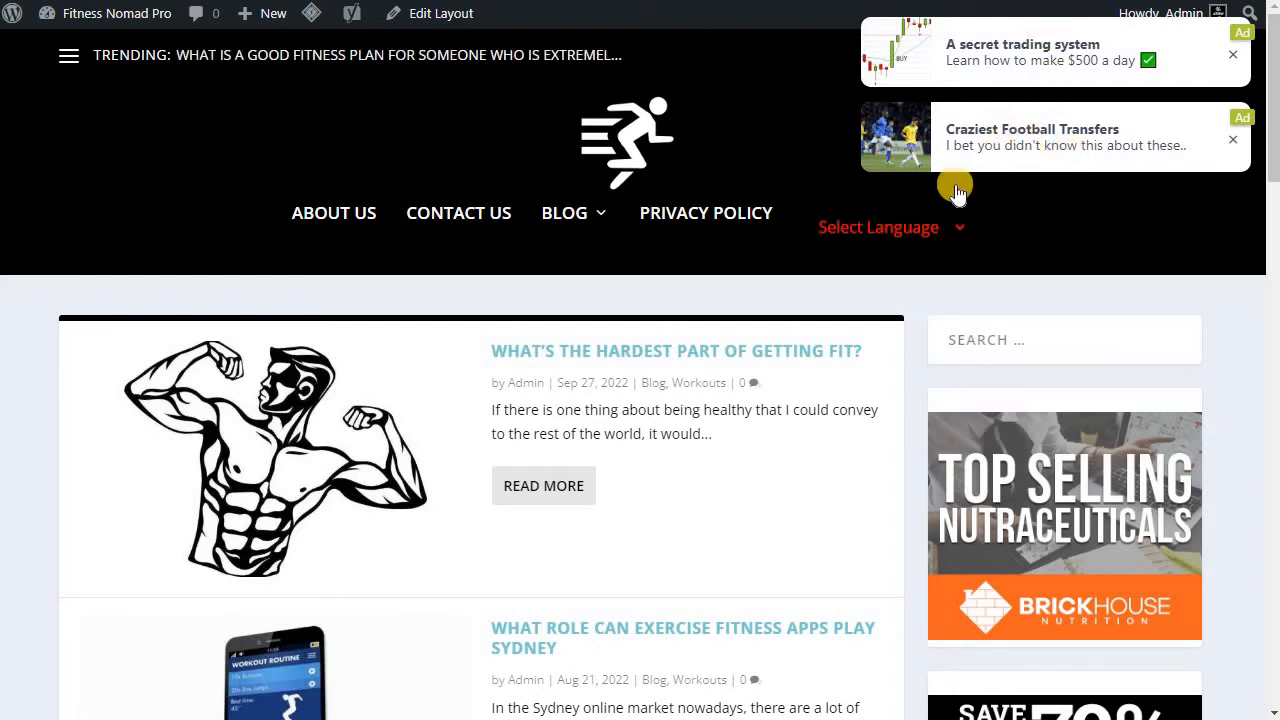
Step: Open the Craziest Football Transfers ad on the Fitness Nomad Pro homepage and look through its landing page
scroll(960, 229, "down", 3)
scroll(1071, 109, "up", 2)
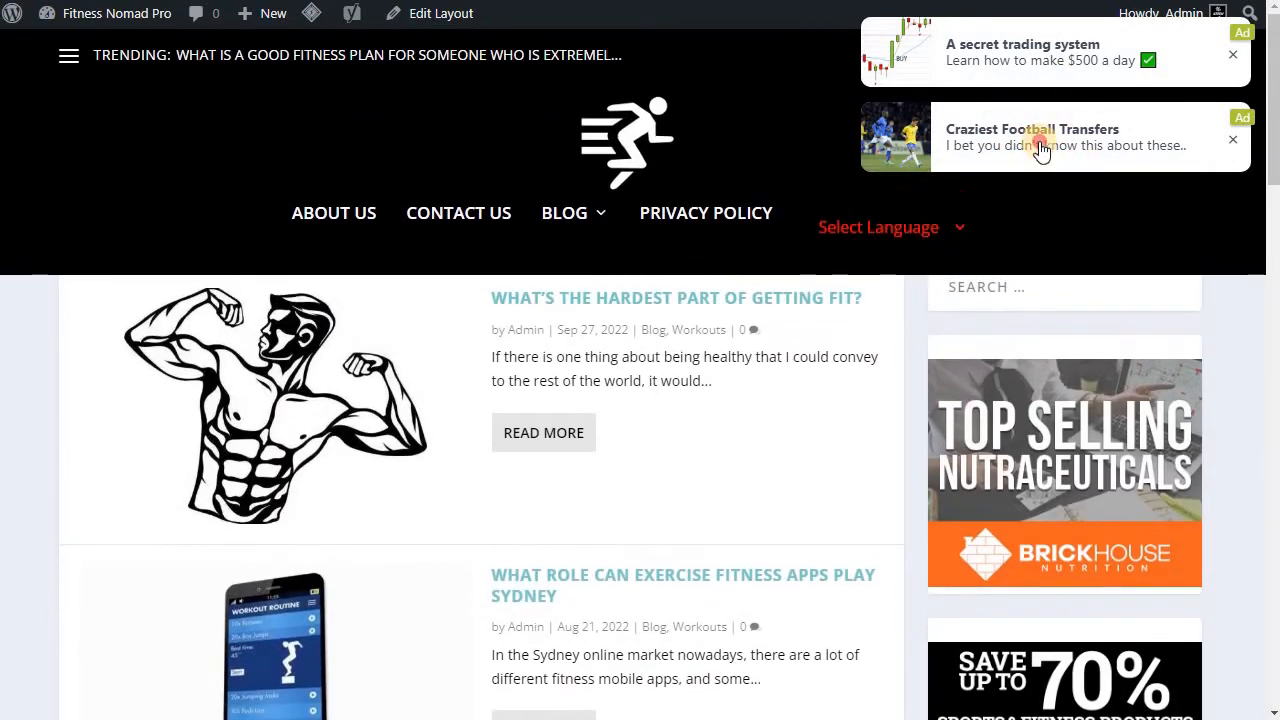
left_click(1040, 146)
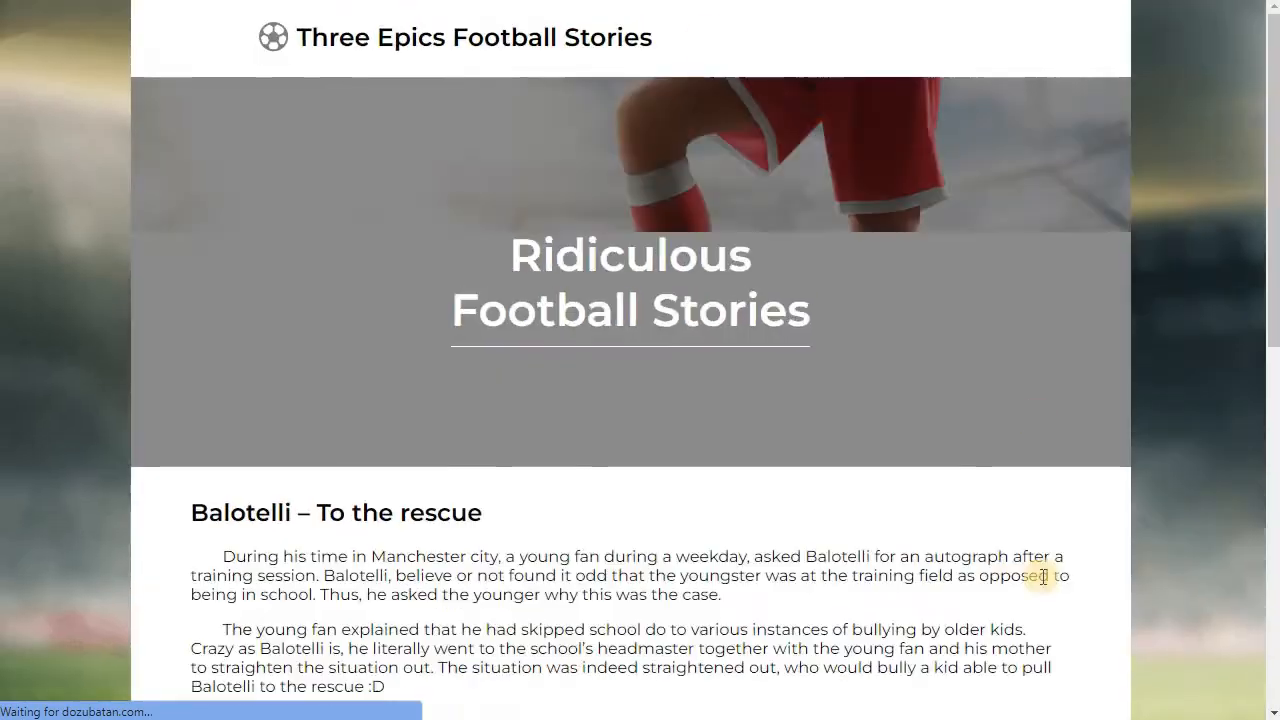
scroll(585, 467, "down", 10)
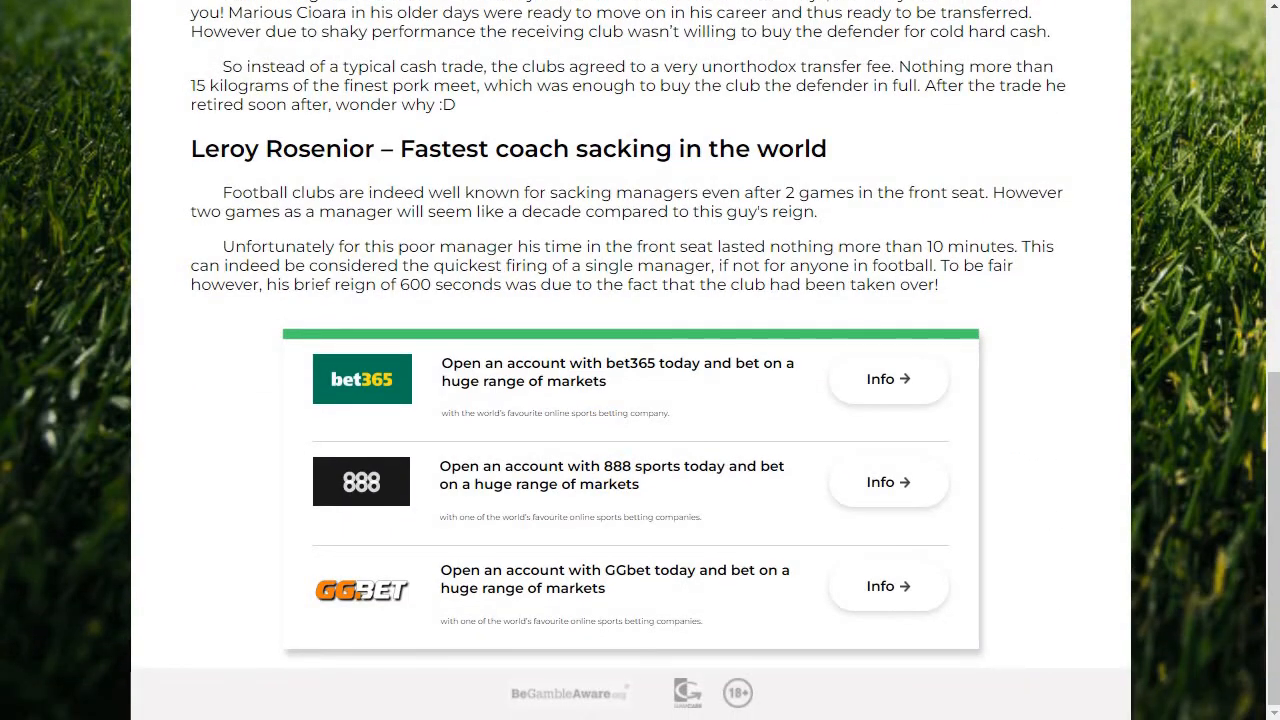
scroll(515, 352, "up", 10)
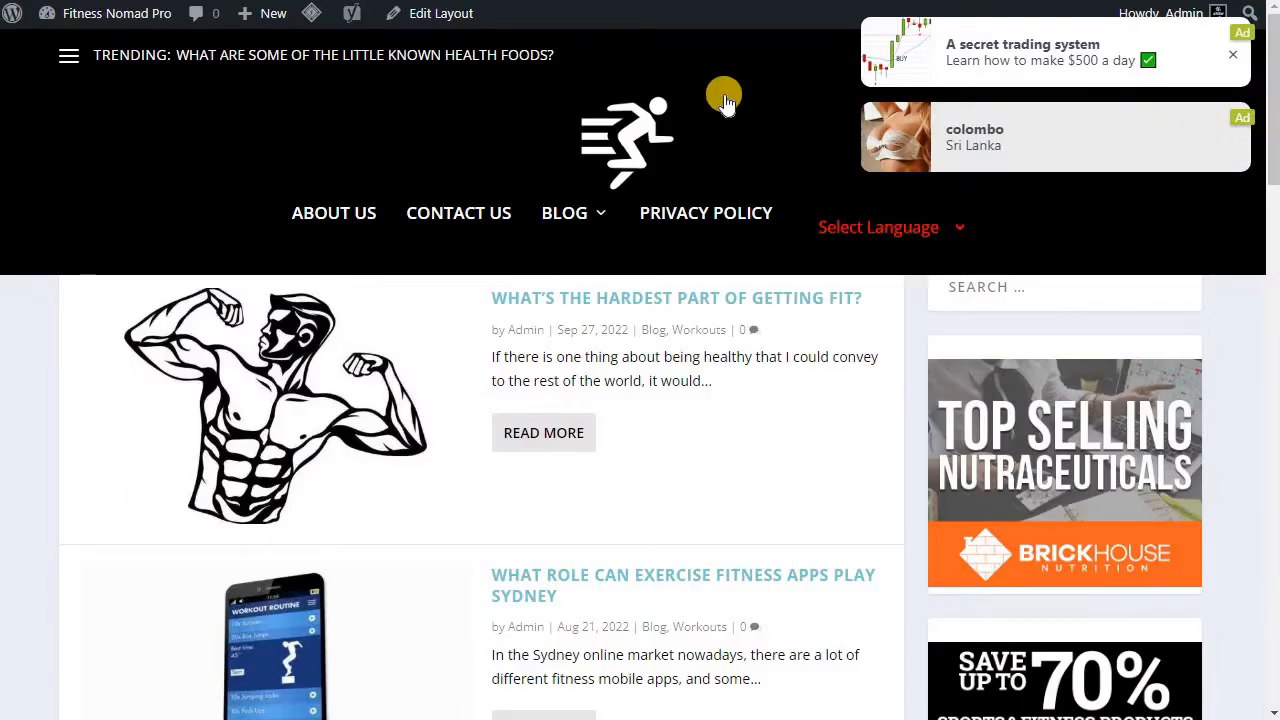
Step: Dismiss the second in-page push ad on the Fitness Nomad Pro homepage and browse the posts and sidebar banners
scroll(800, 245, "down", 3)
scroll(800, 245, "down", 2)
scroll(800, 245, "up", 1)
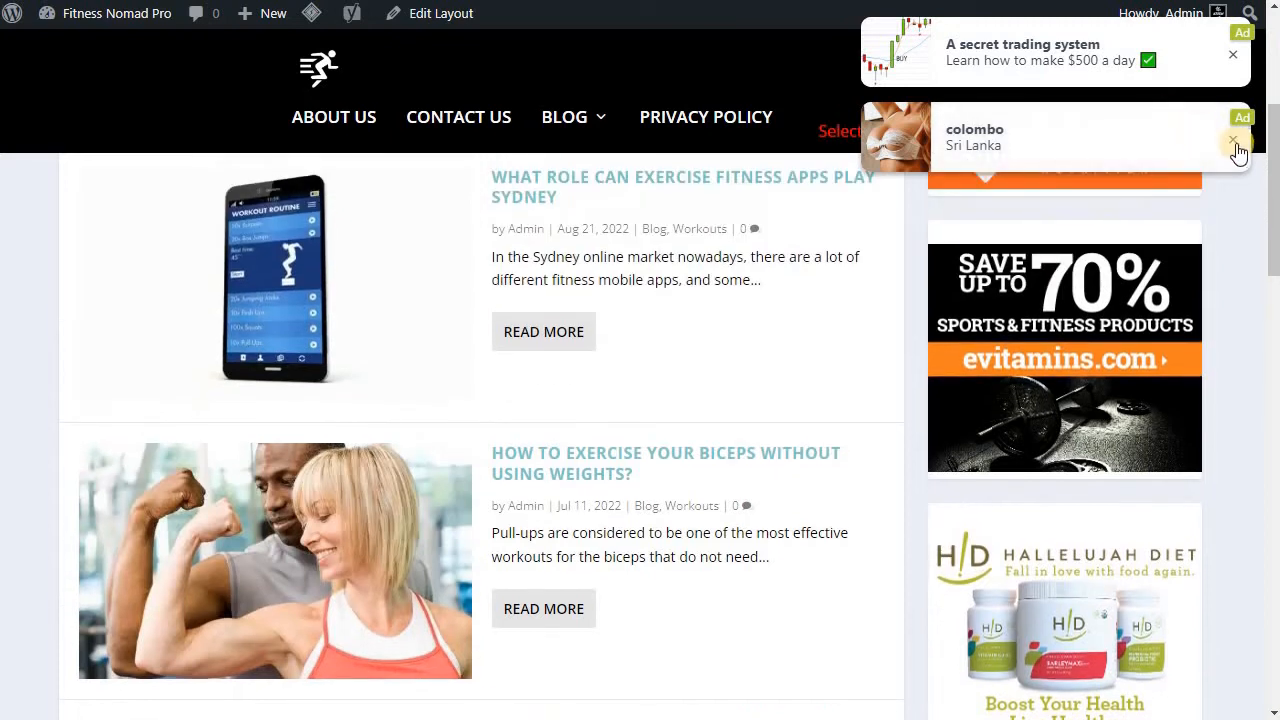
scroll(652, 330, "down", 2)
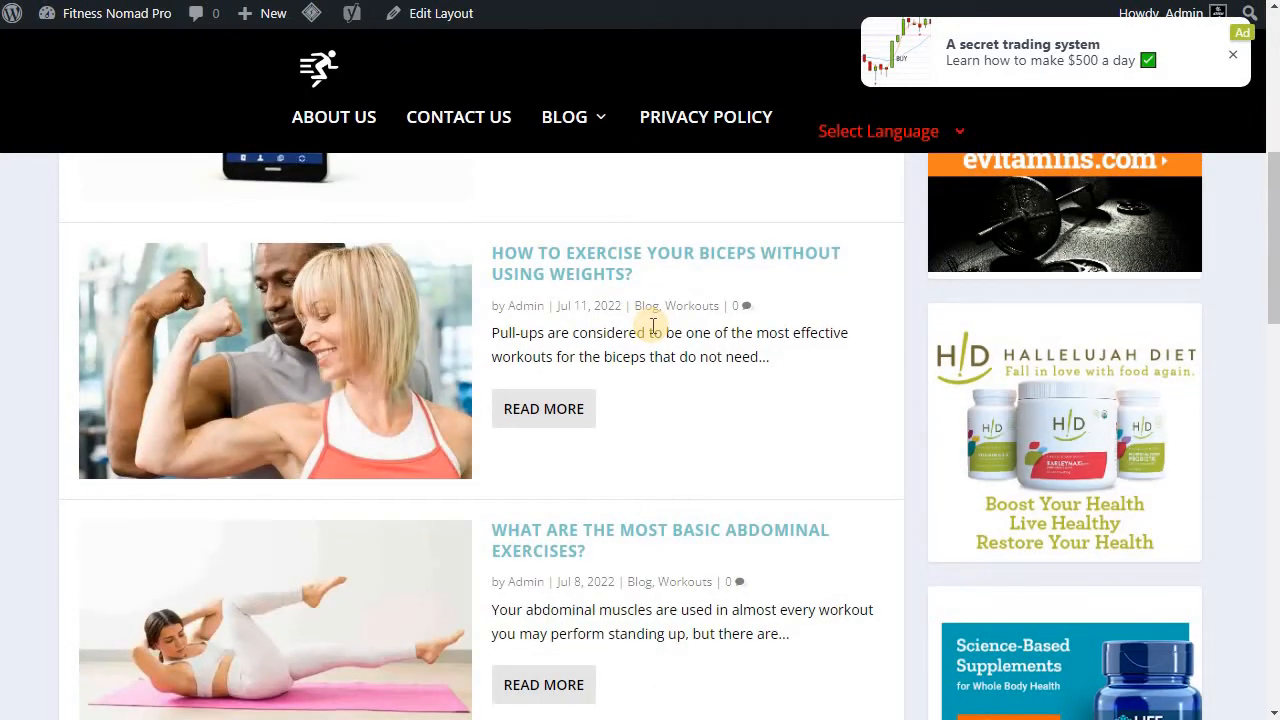
scroll(817, 371, "down", 5)
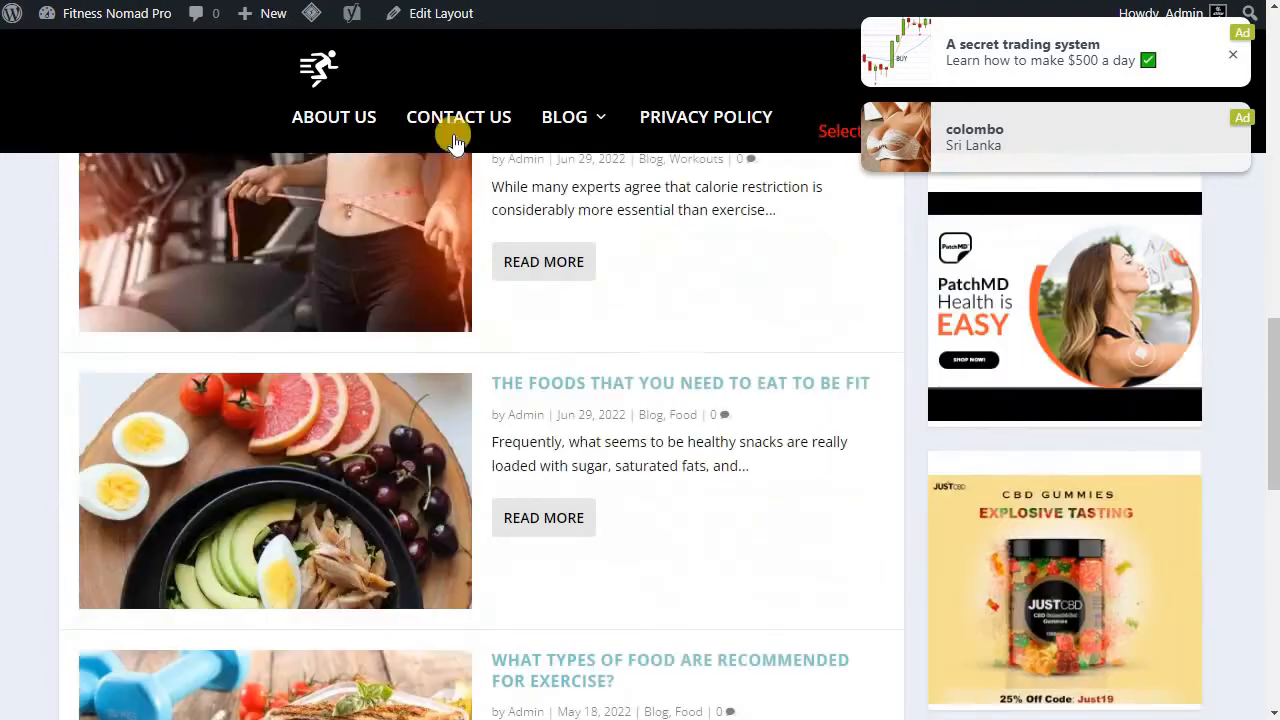
Step: Test the Contact Us link for a popunder ad and browse the rest of the homepage's post list
left_click(455, 121)
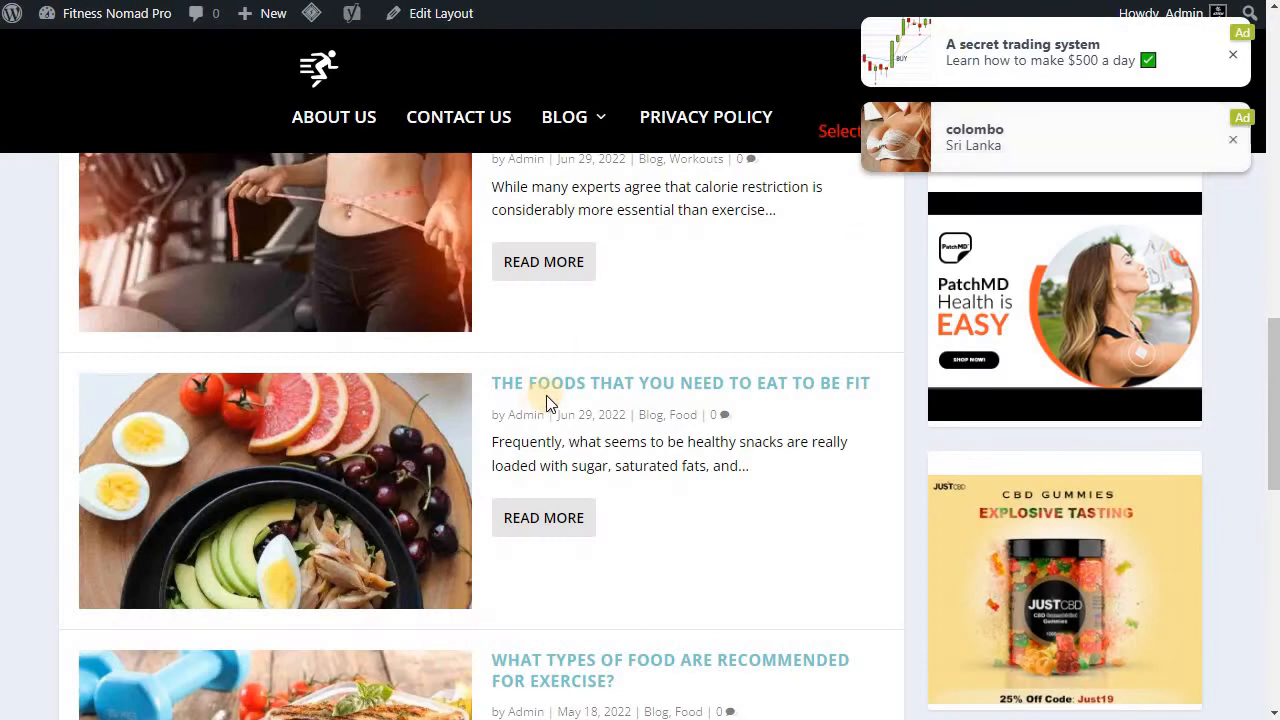
scroll(545, 395, "down", 5)
scroll(643, 390, "down", 4)
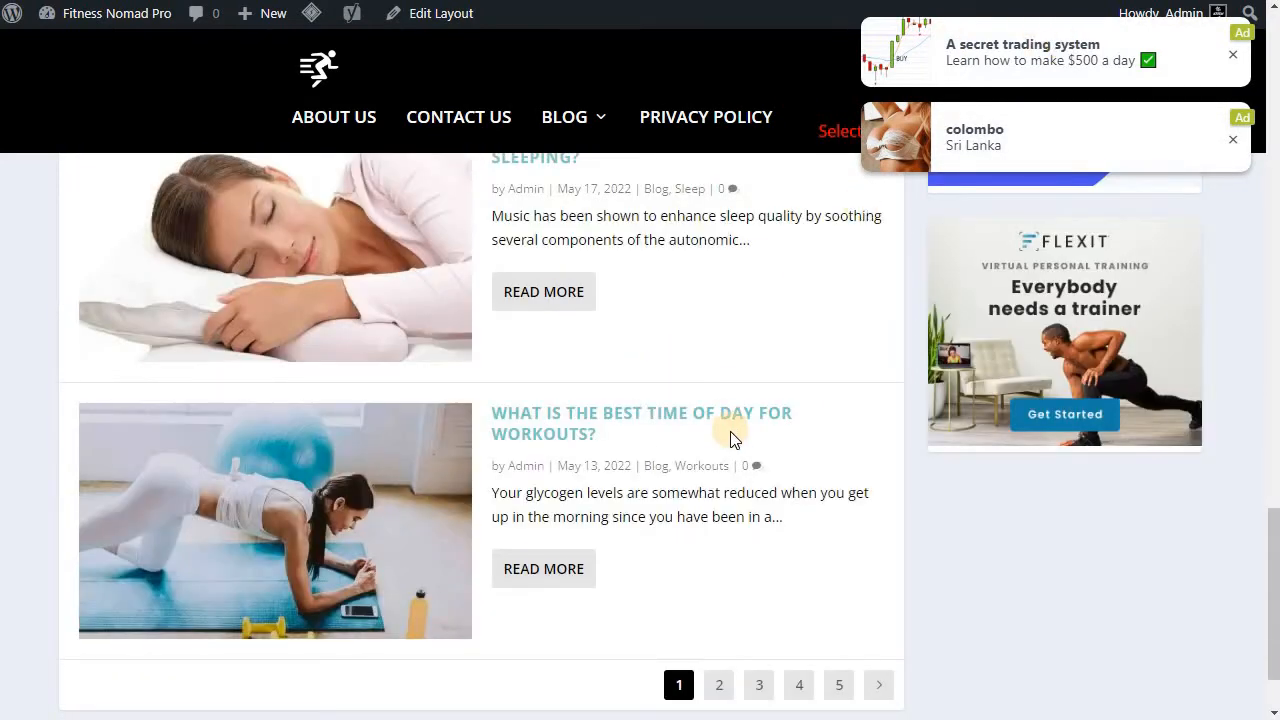
scroll(734, 434, "down", 1)
scroll(730, 460, "up", 20)
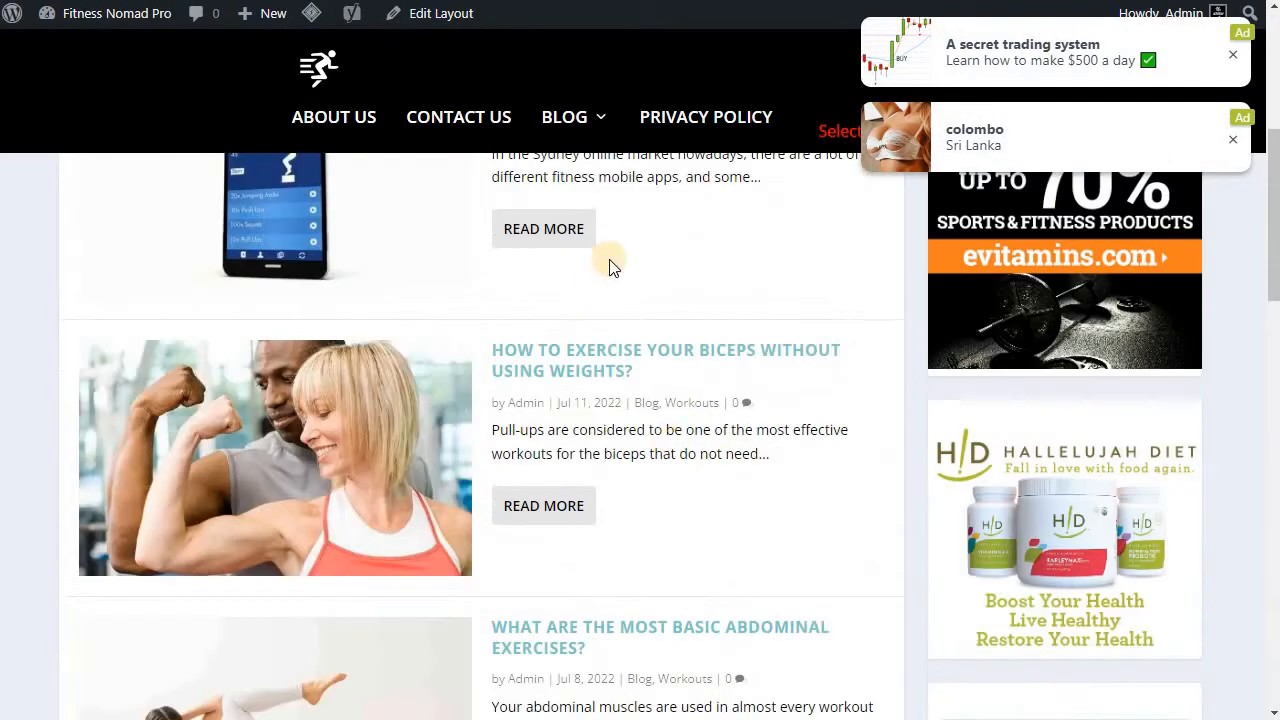
Step: Open the article "What Role Can Exercise Fitness Apps Play Sydney" and examine how the ads appear on it
left_click(555, 240)
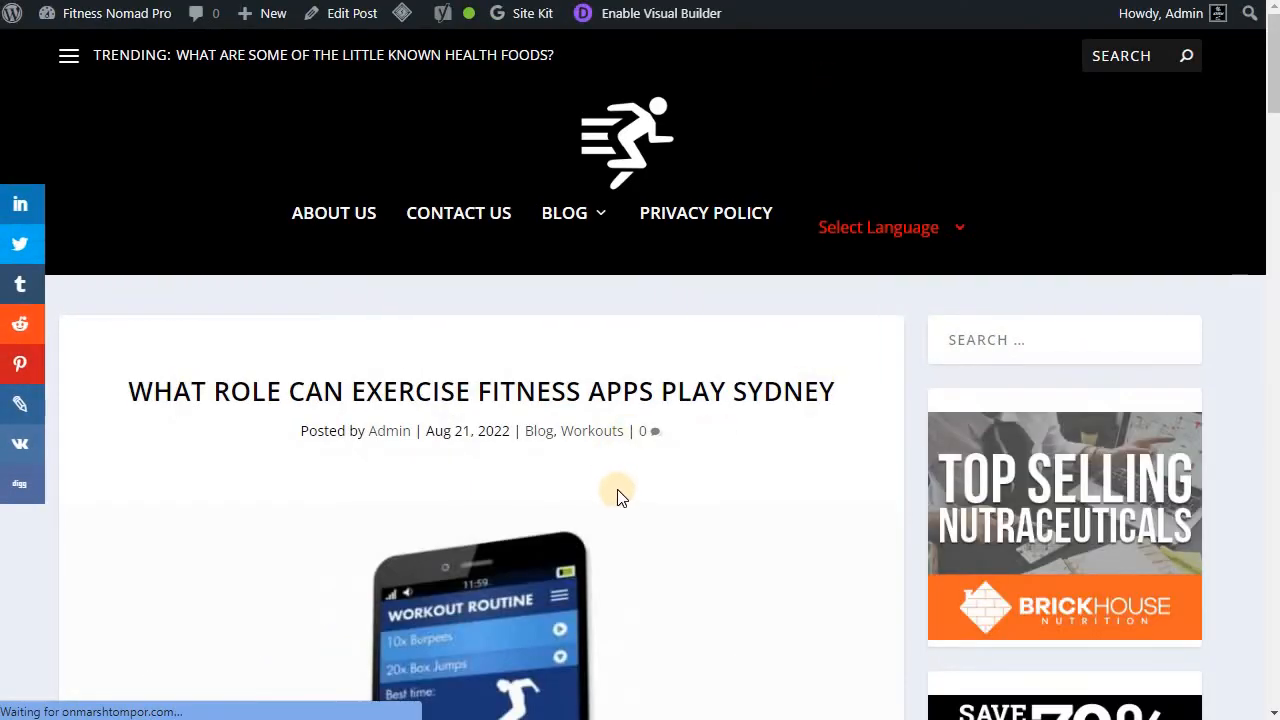
scroll(645, 455, "down", 3)
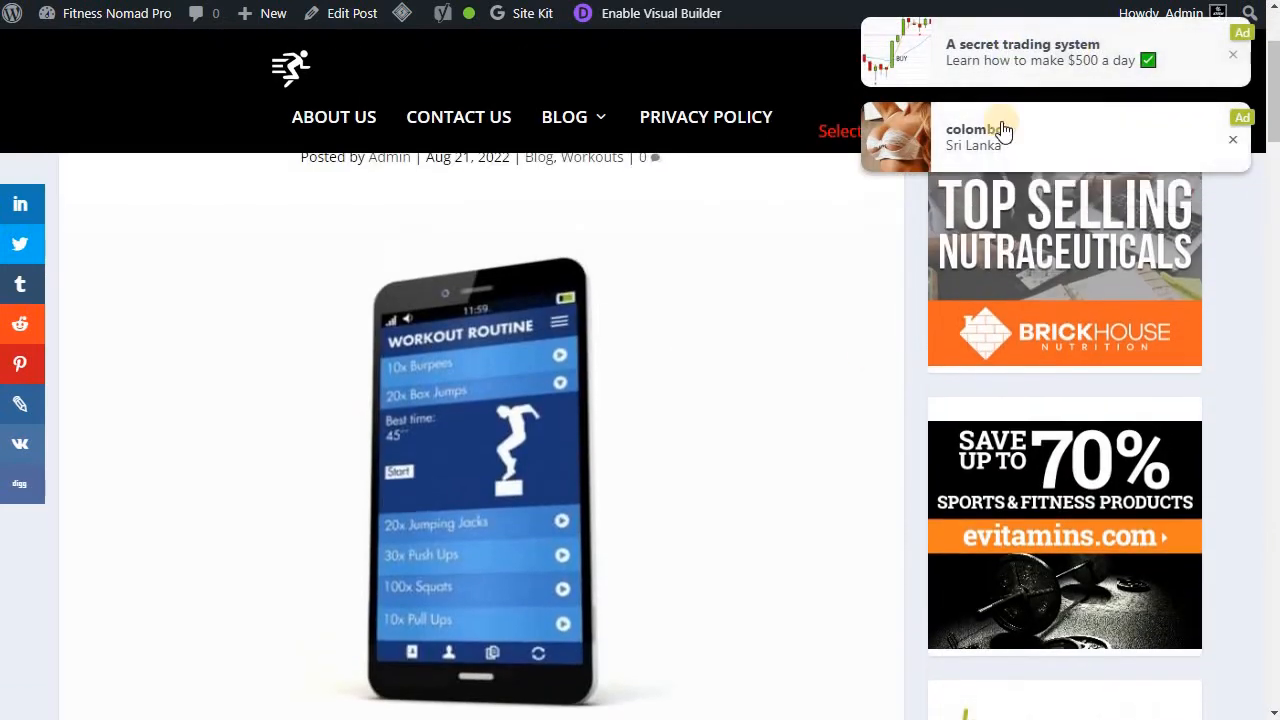
scroll(648, 452, "down", 15)
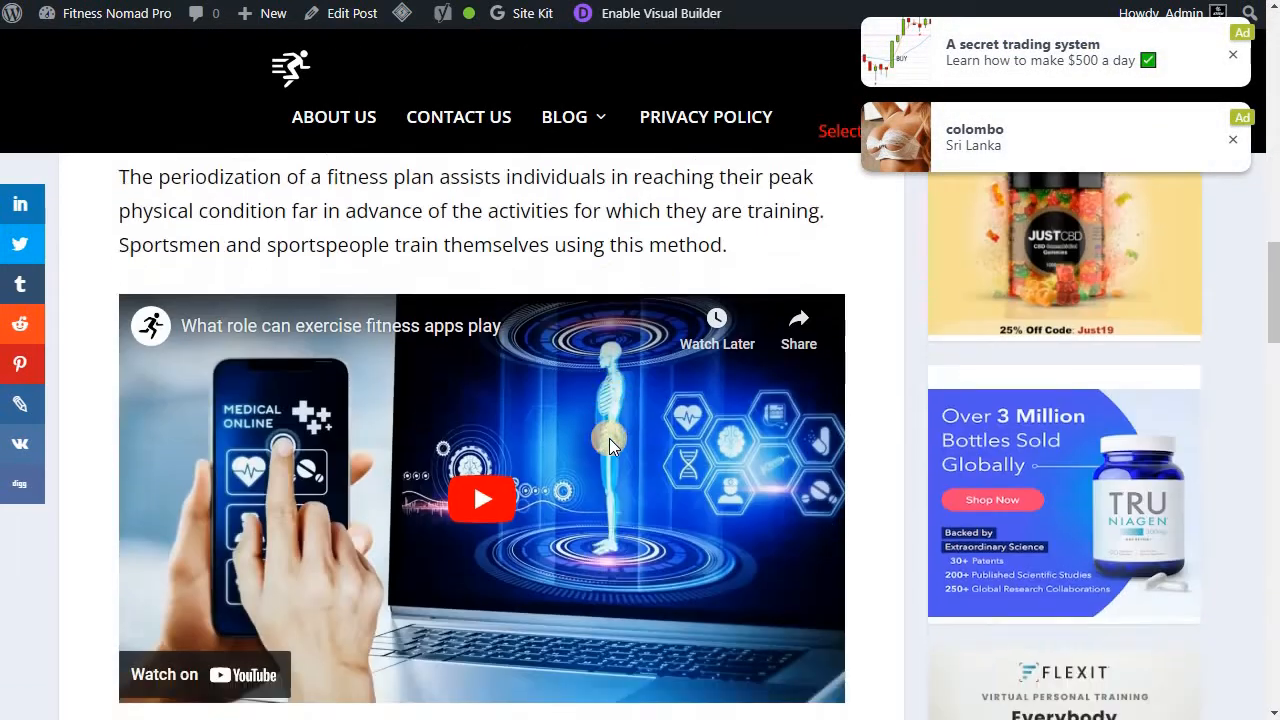
scroll(617, 482, "up", 4)
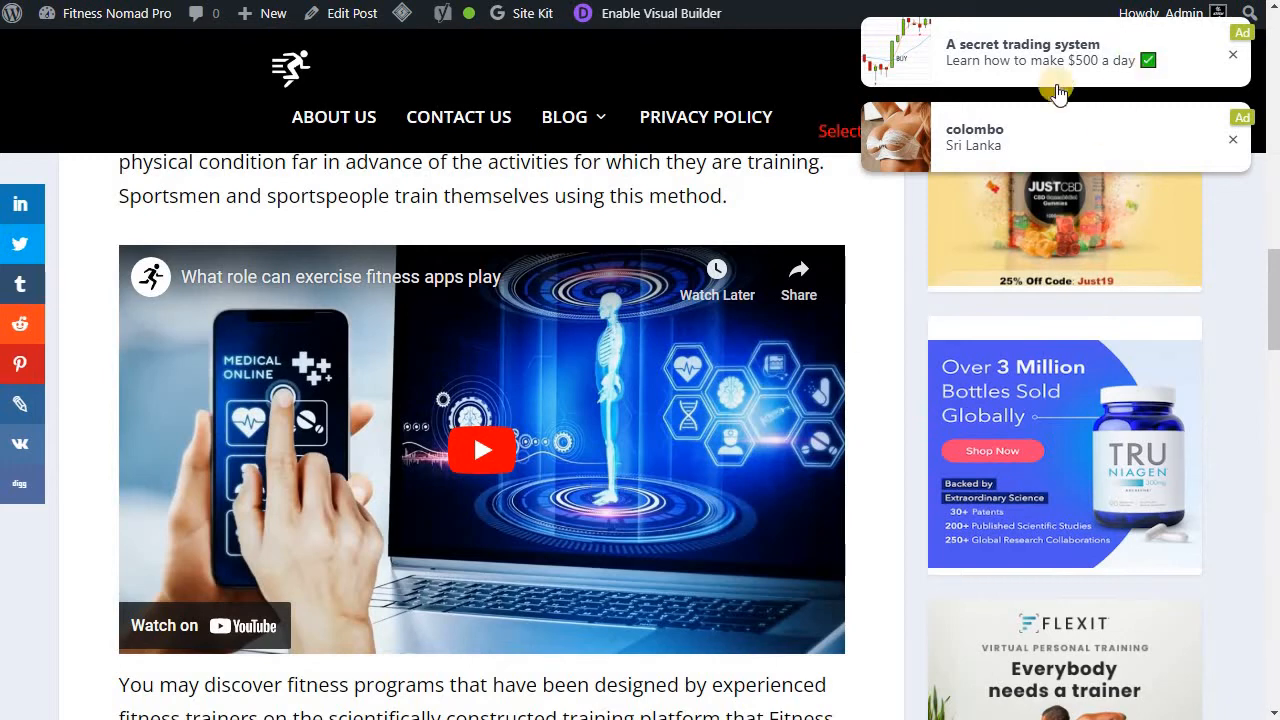
scroll(447, 424, "up", 10)
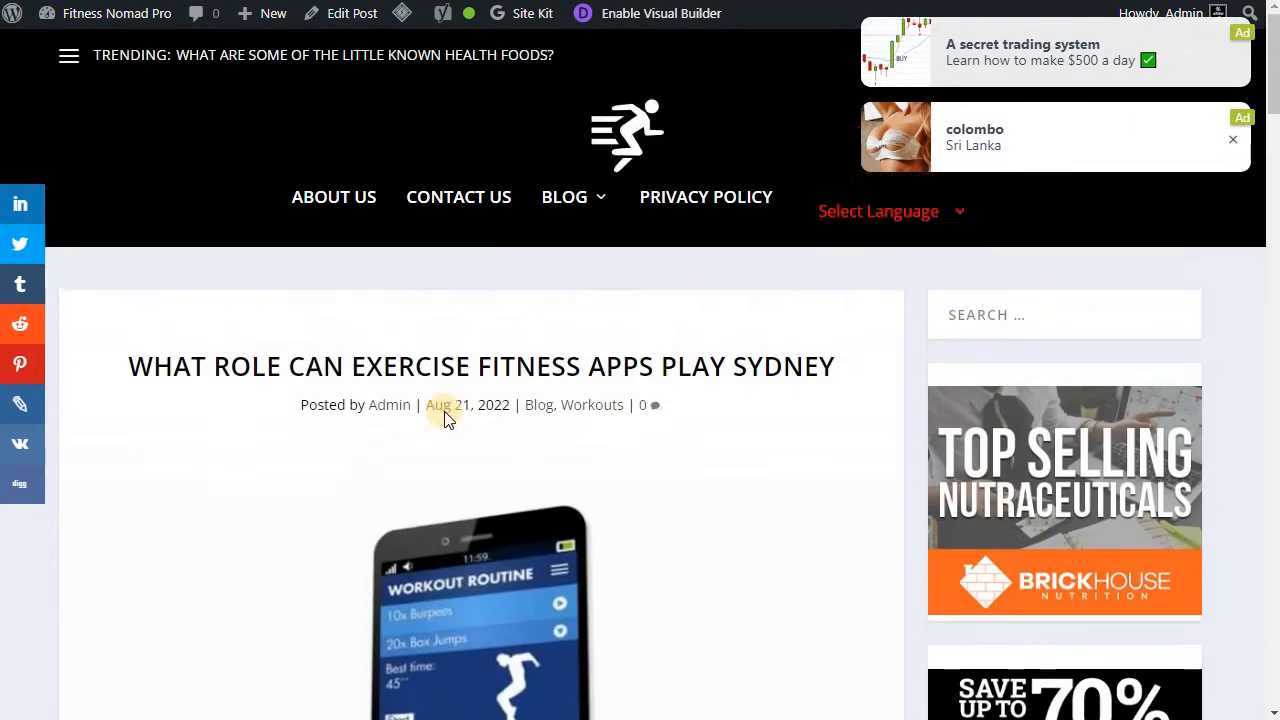
Step: Trigger a popunder ad from the article page and close the ad's tab
left_click(419, 381)
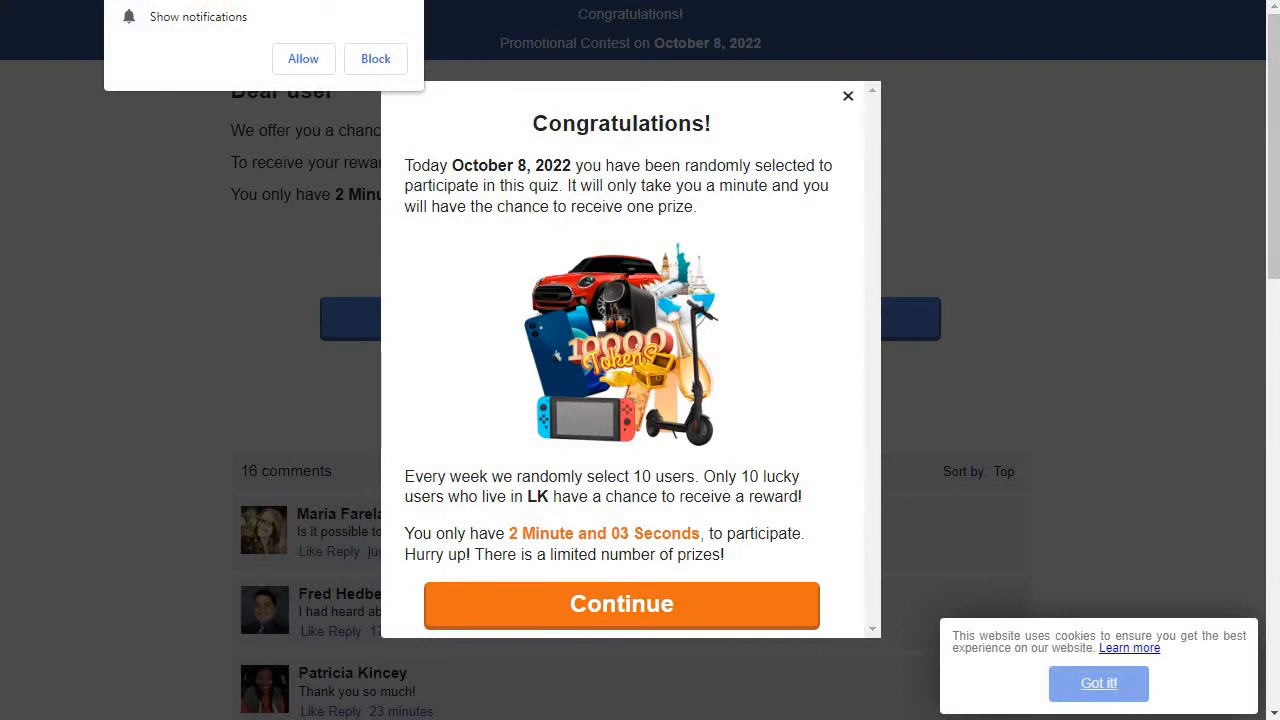
key("ctrl+w")
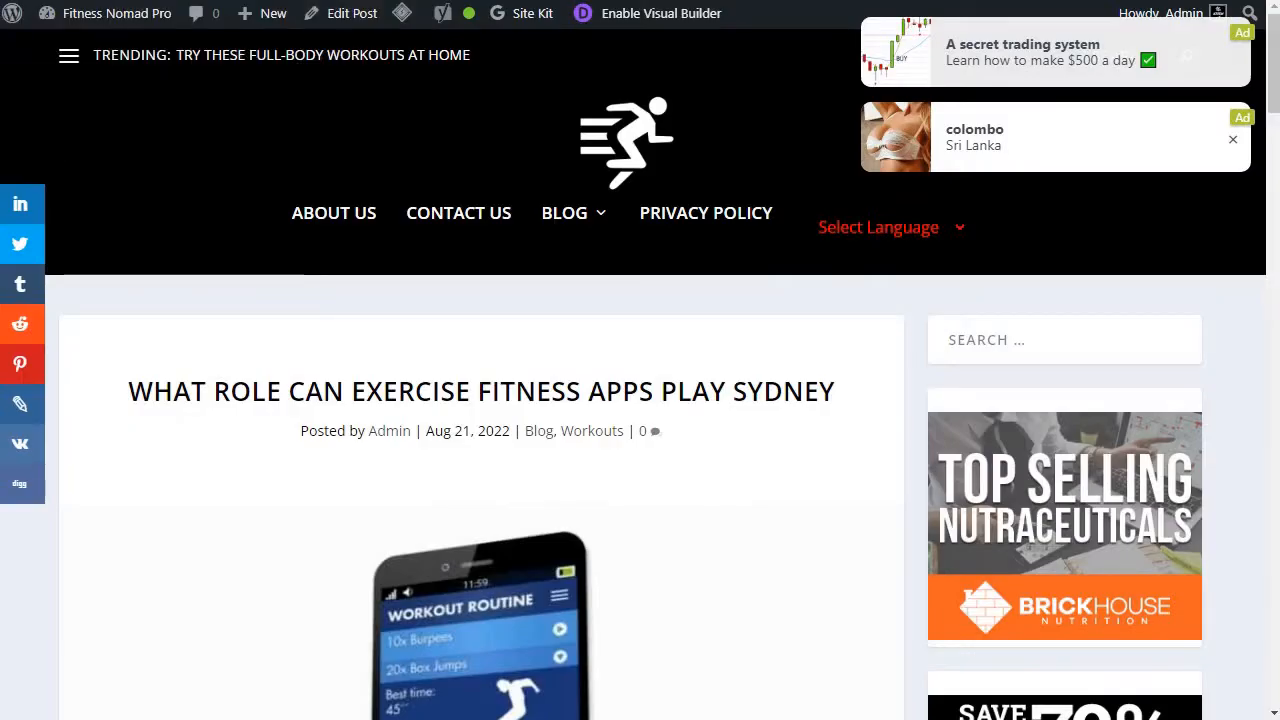
mouse_move(110, 13)
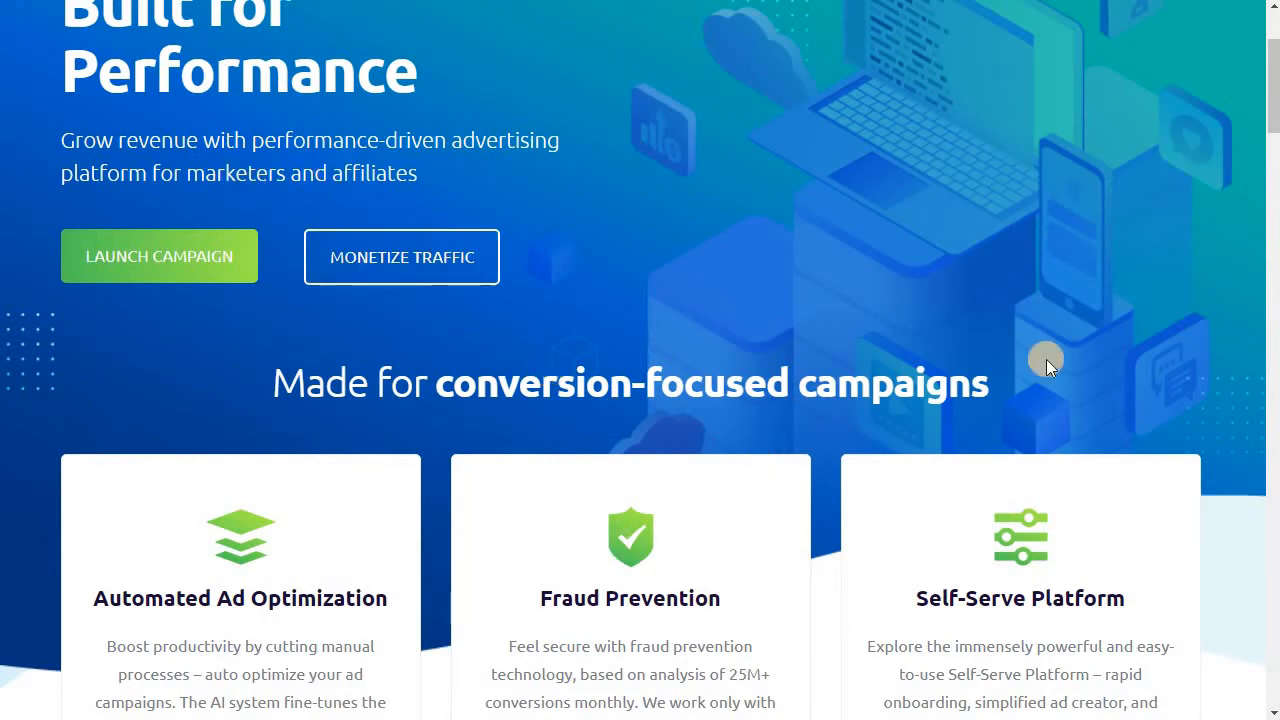
Step: Switch to PropellerAds and start adding a new ad zone to the fitnessnomadpro.com site
scroll(1060, 367, "up", 1)
scroll(1072, 373, "up", 3)
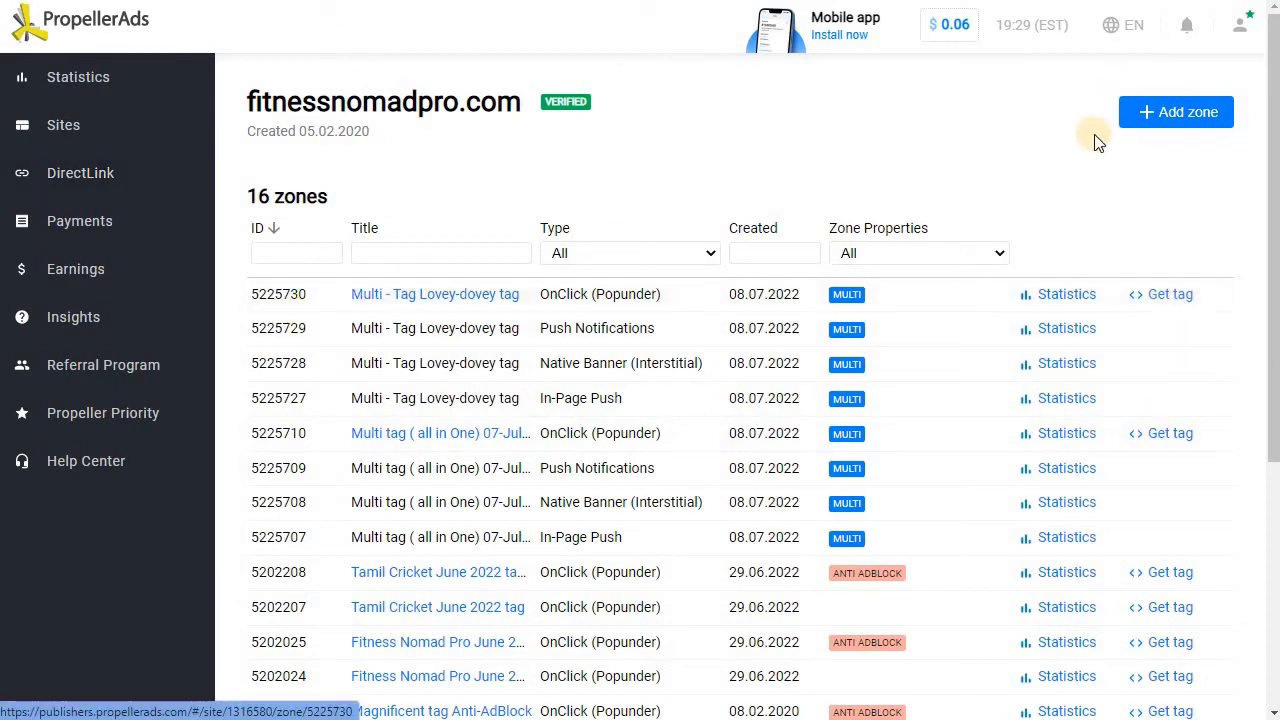
left_click(1177, 132)
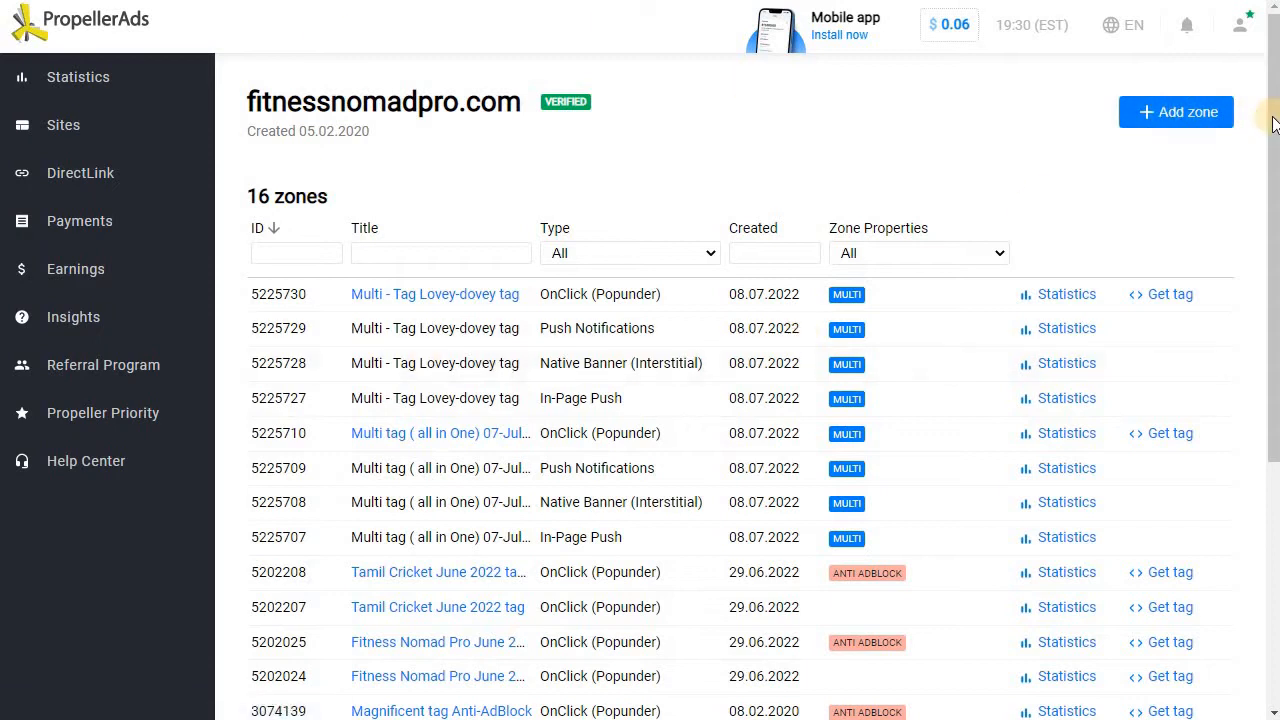
left_click(1168, 114)
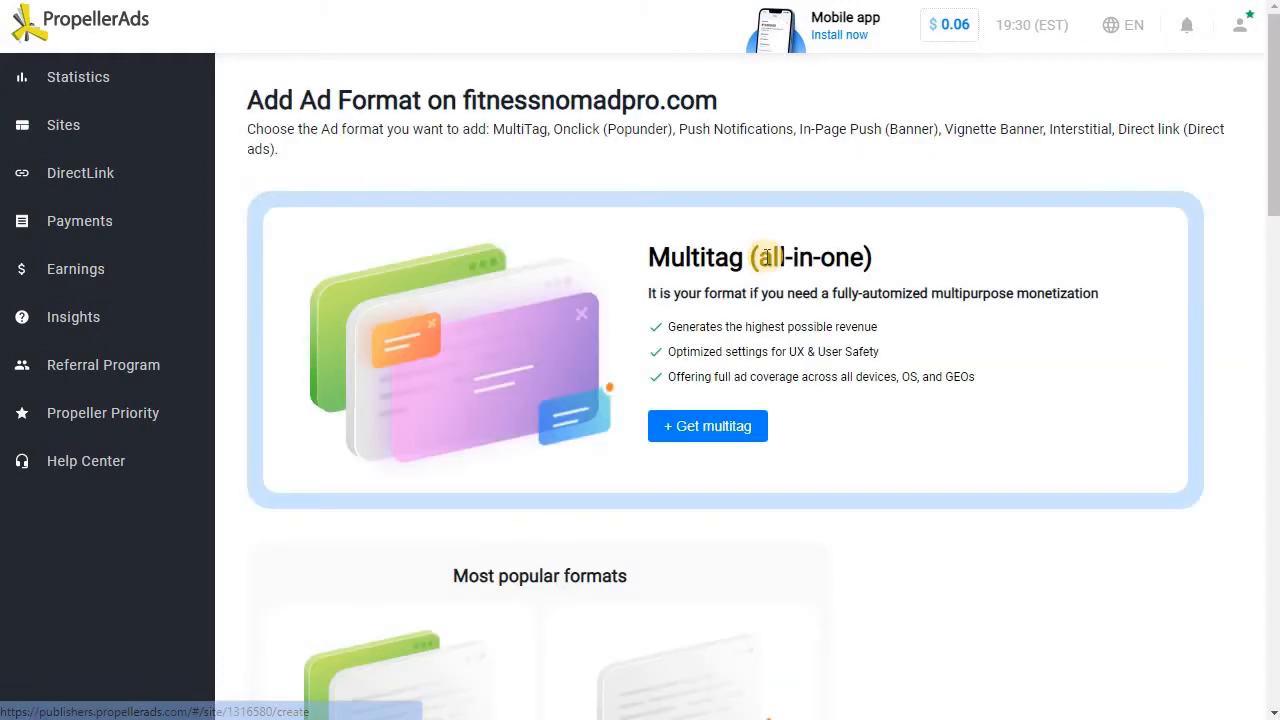
Step: Look over the Multitag and most popular ad formats, and dismiss the full-screen ad on the article page
scroll(635, 420, "down", 7)
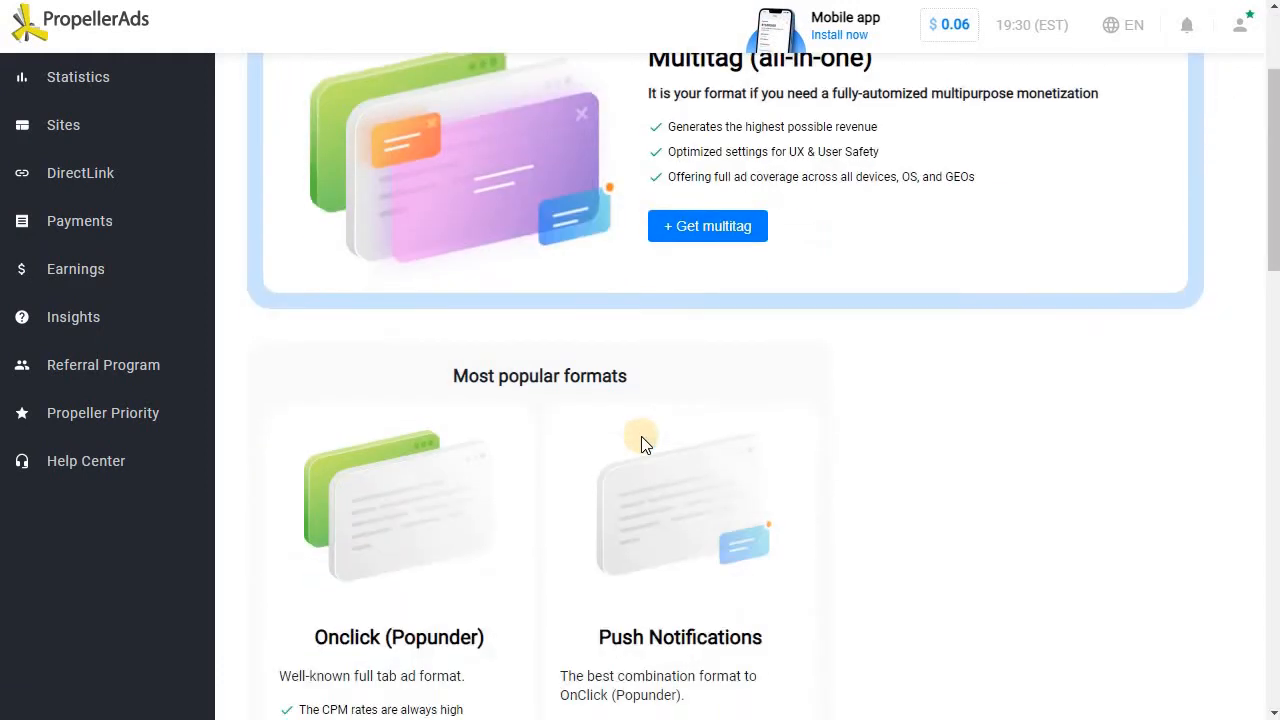
scroll(655, 480, "up", 8)
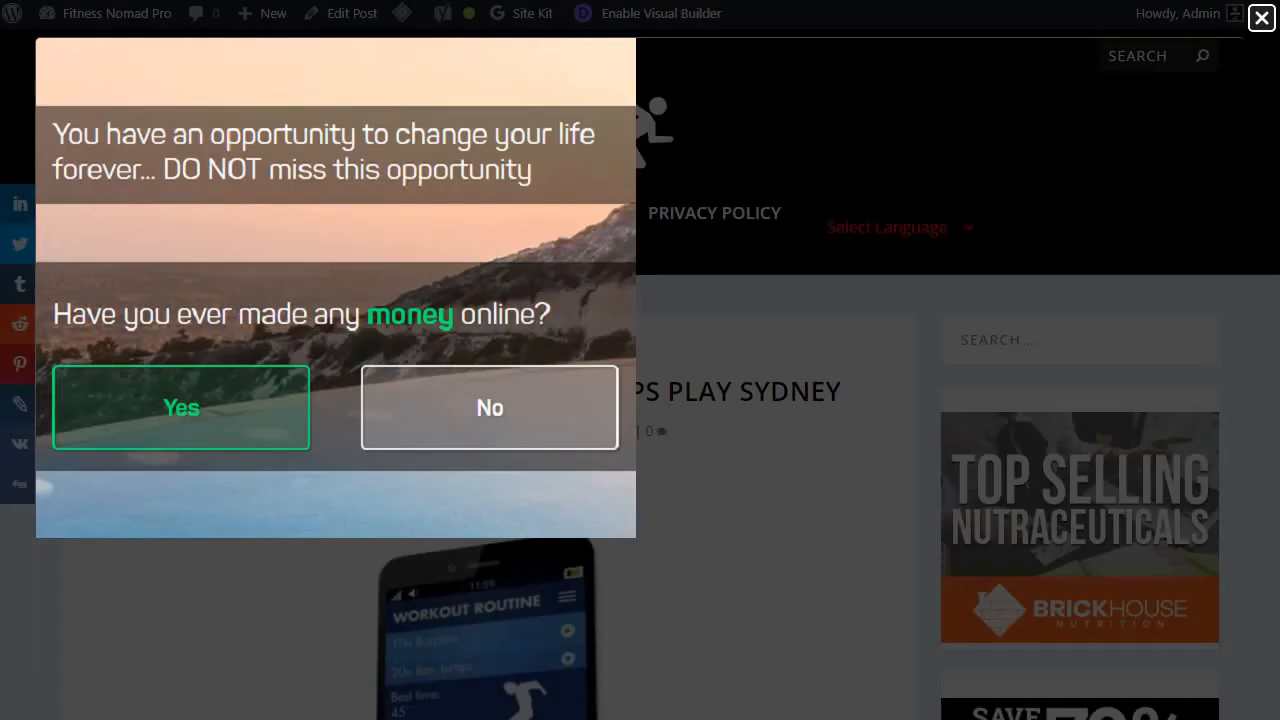
left_click(1260, 18)
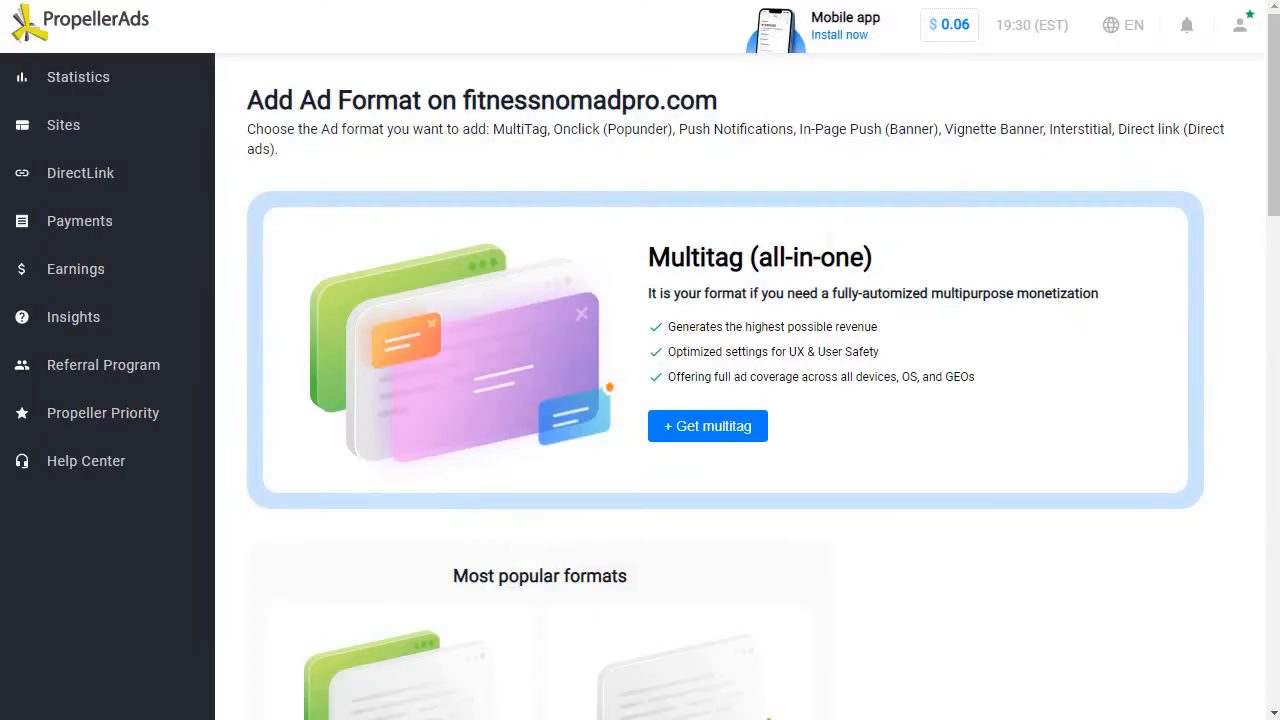
Step: Examine the popunder, push notification, in-page push, interstitial, vignette banner and direct link formats offered for fitnessnomadpro.com
scroll(569, 506, "down", 3)
scroll(570, 510, "down", 2)
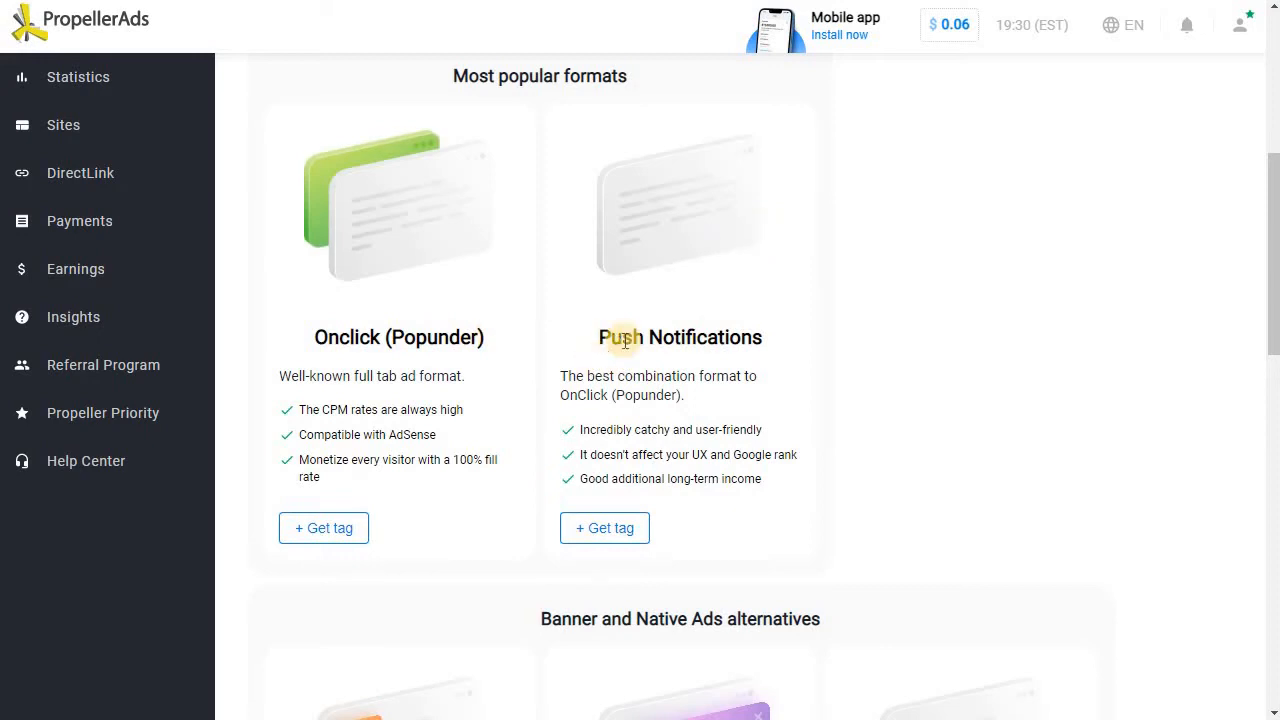
scroll(777, 471, "down", 6)
scroll(366, 288, "up", 1)
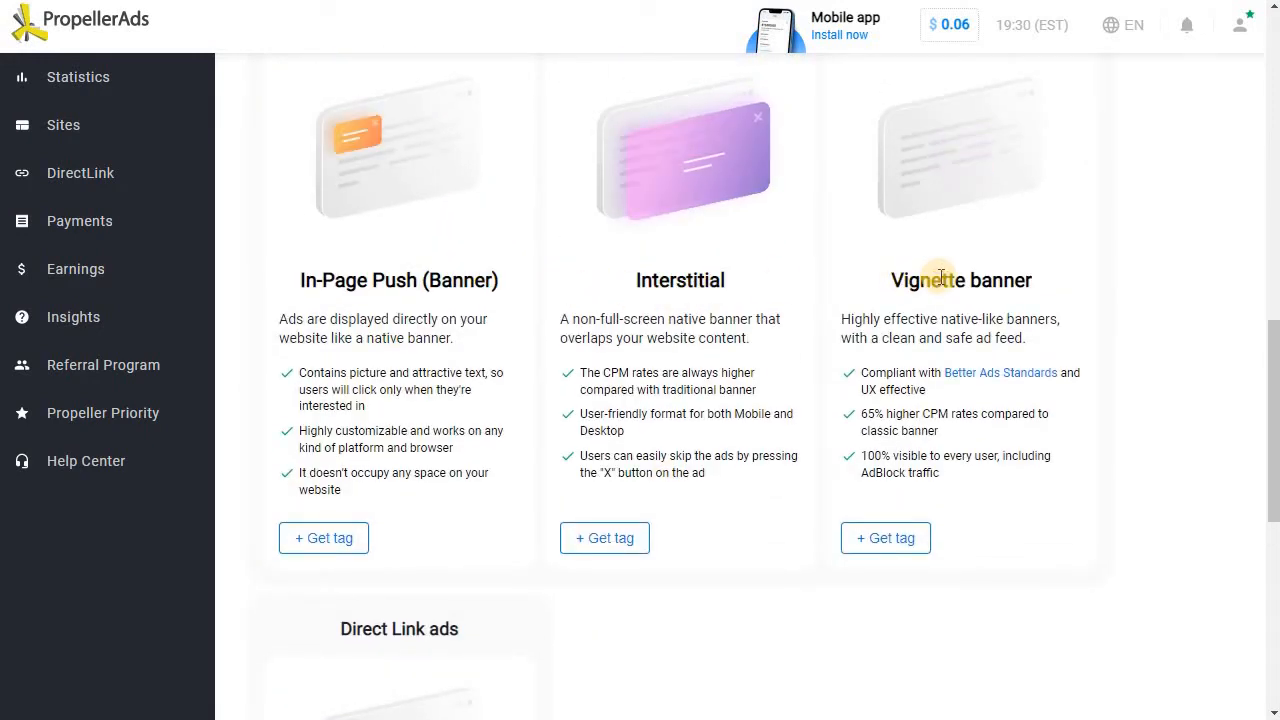
scroll(963, 511, "down", 3)
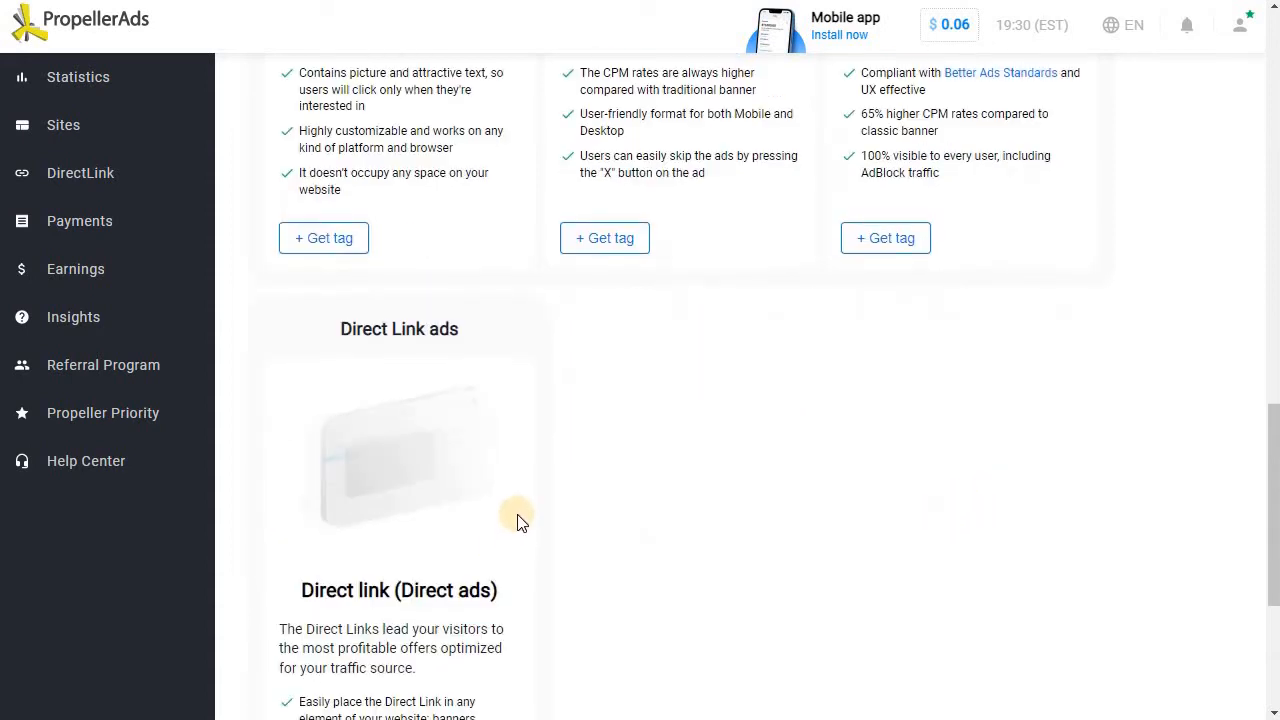
scroll(517, 523, "down", 2)
scroll(585, 500, "up", 10)
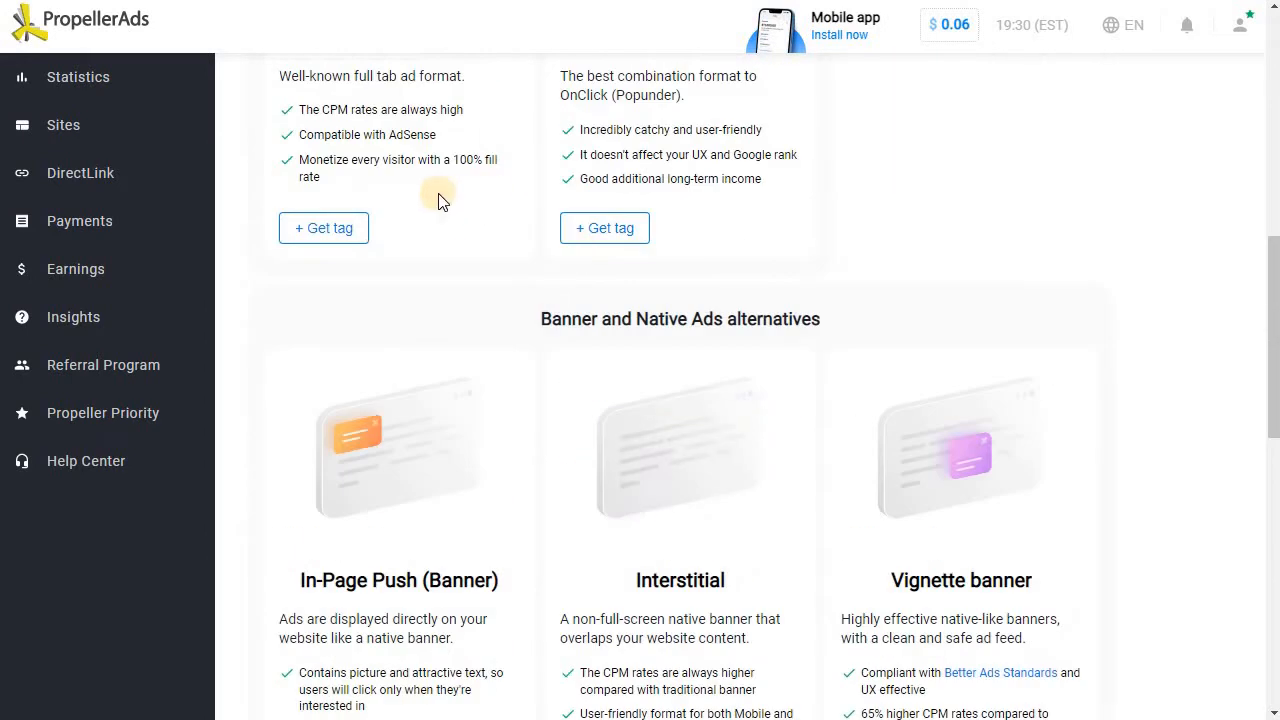
Step: Look over the direct link, in-page push, interstitial and vignette banner formats, and return to the Multitag format
scroll(1123, 415, "down", 10)
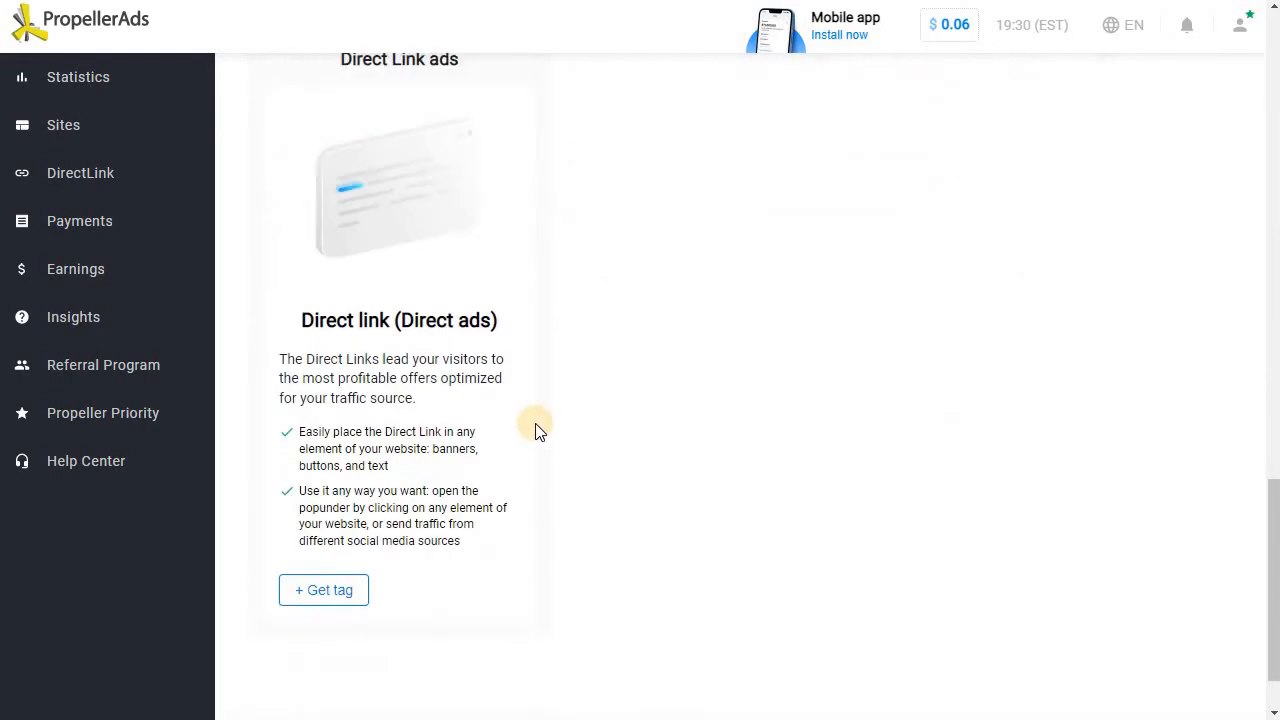
scroll(674, 466, "up", 7)
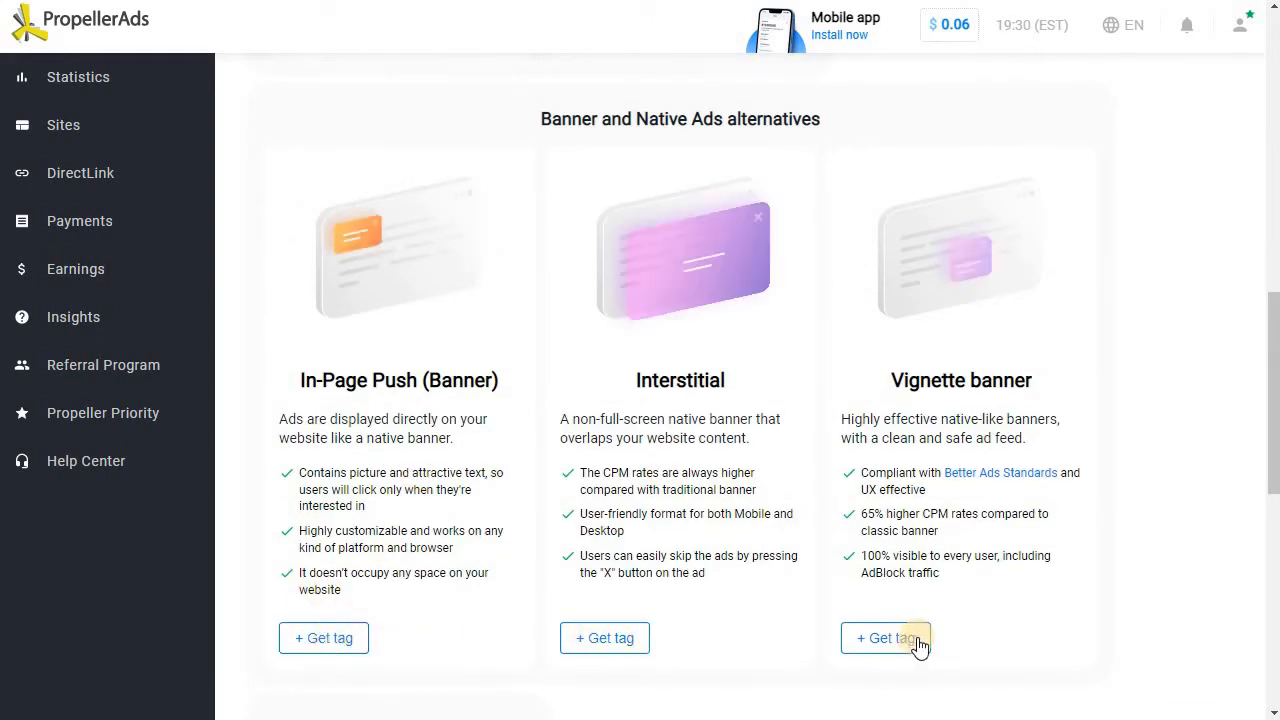
scroll(703, 593, "up", 10)
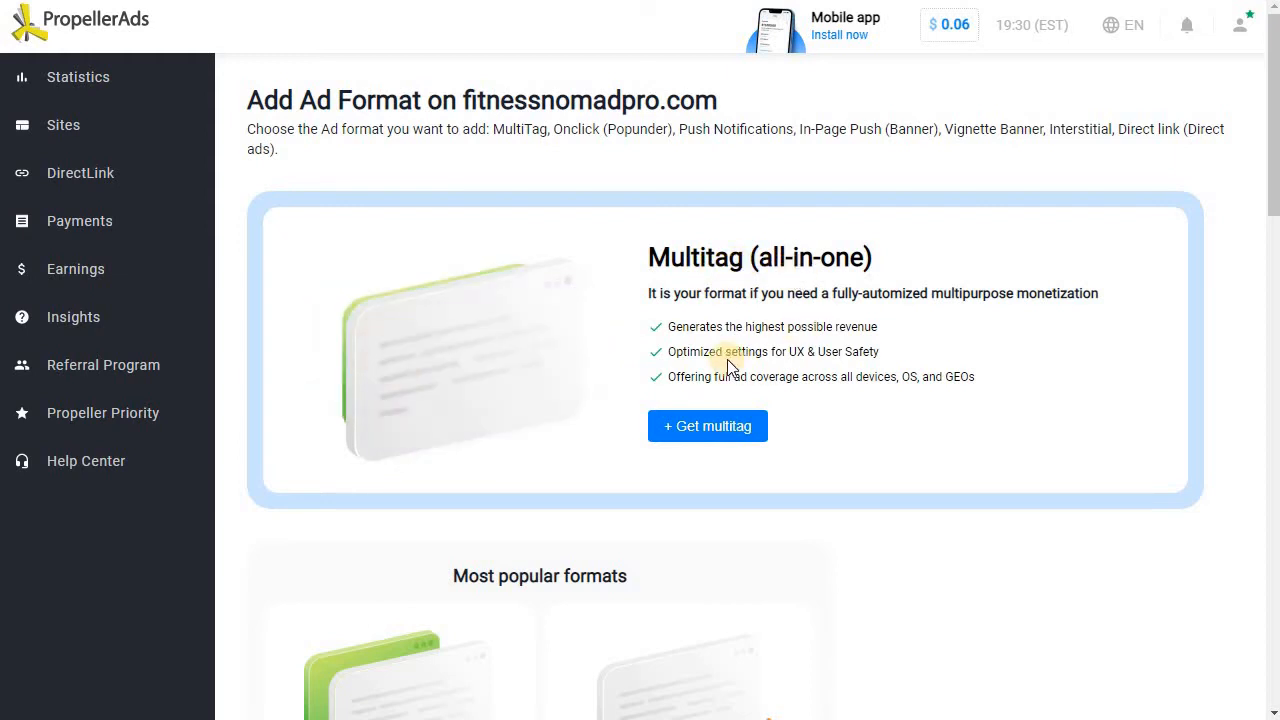
left_click(692, 436)
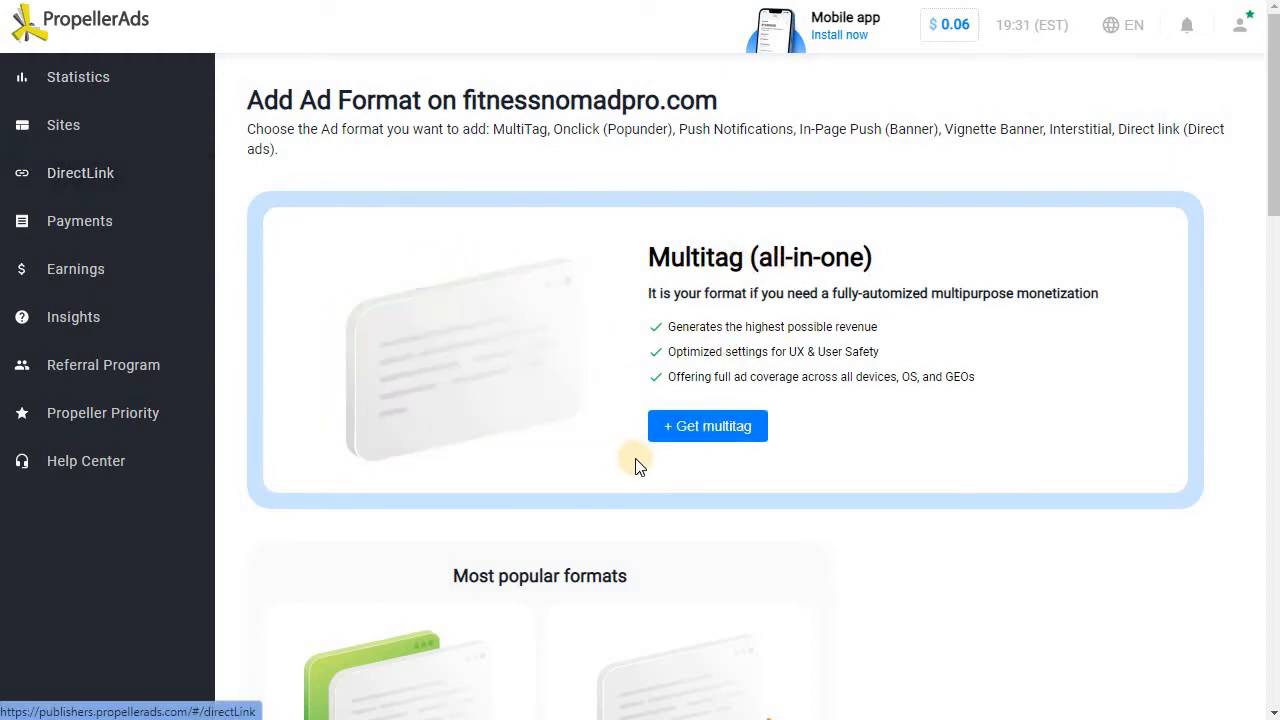
left_click(716, 431)
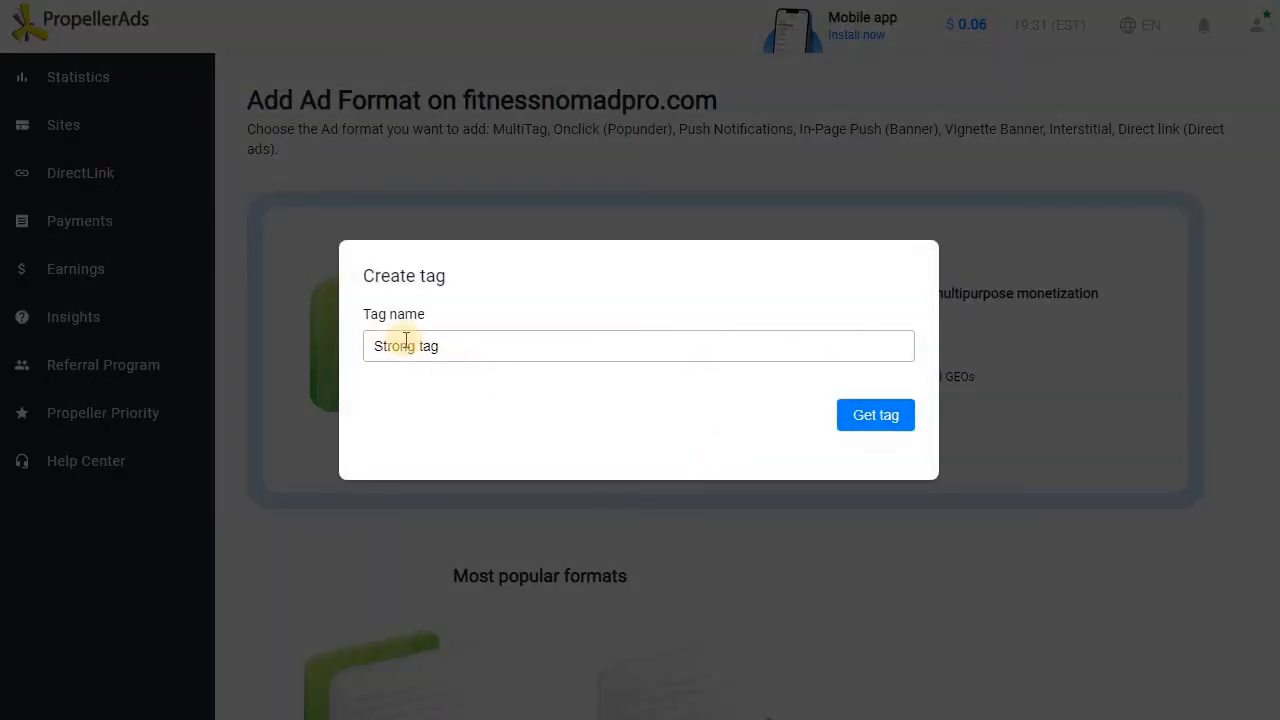
left_click_drag(448, 346, 344, 353)
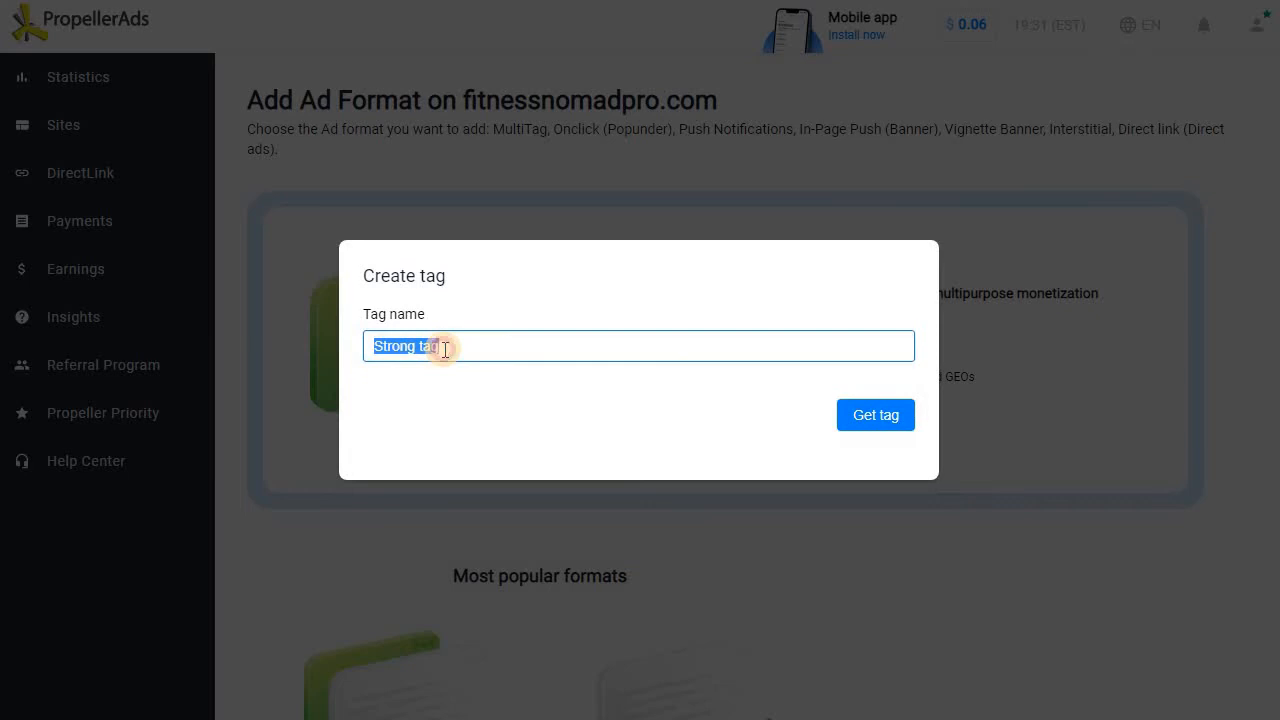
left_click(880, 418)
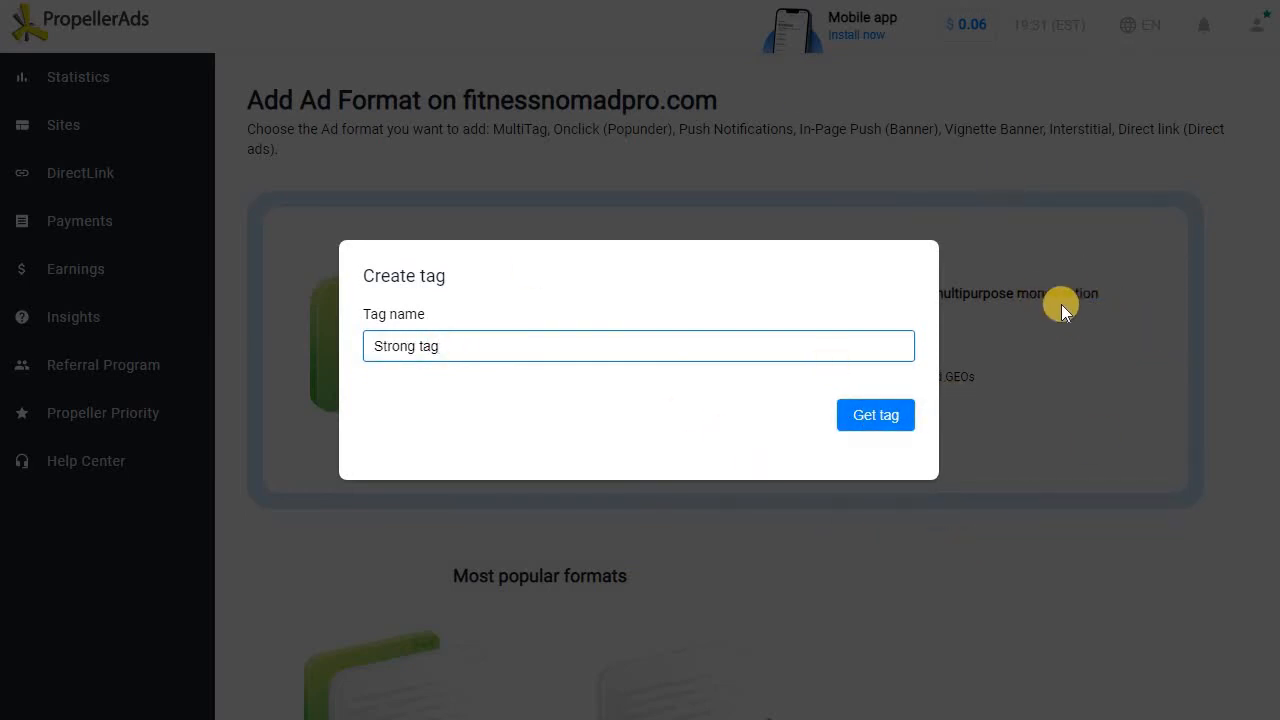
left_click(992, 183)
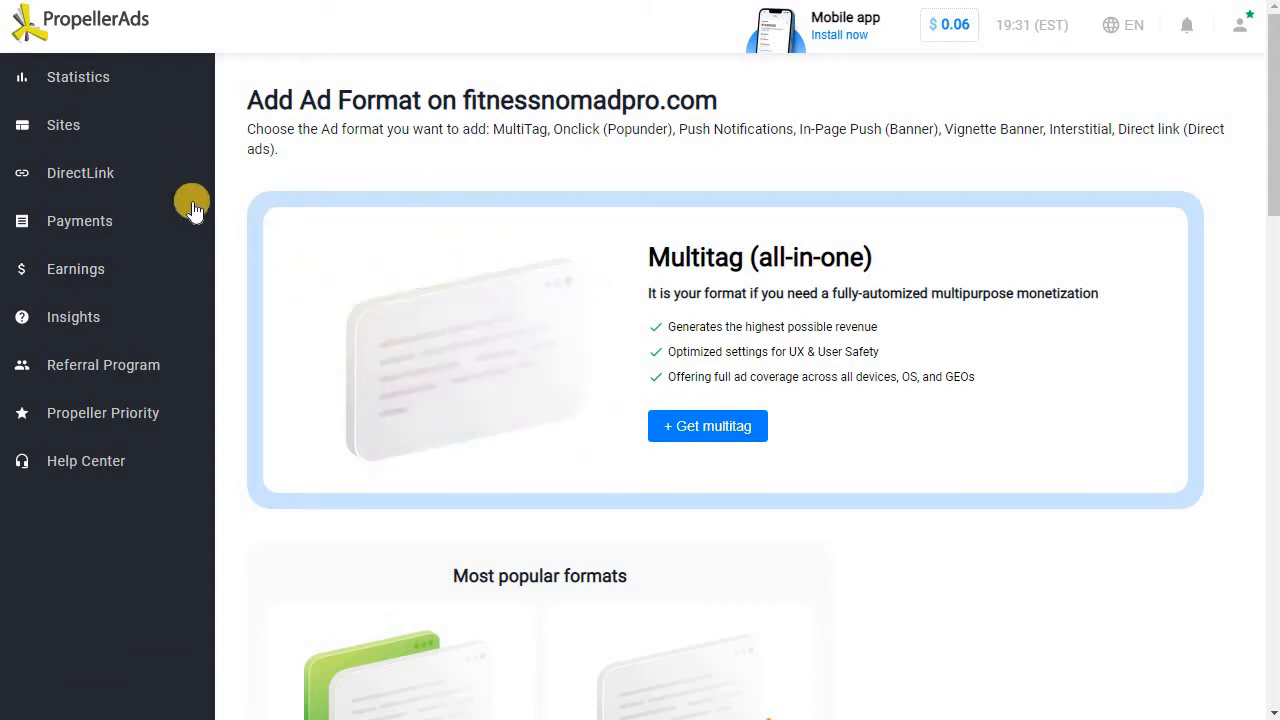
Step: Return to the fitnessnomadpro.com zones and copy the full ad code of the newest Multi - Tag Lovey-dovey tag OnClick zone
key("alt+Left")
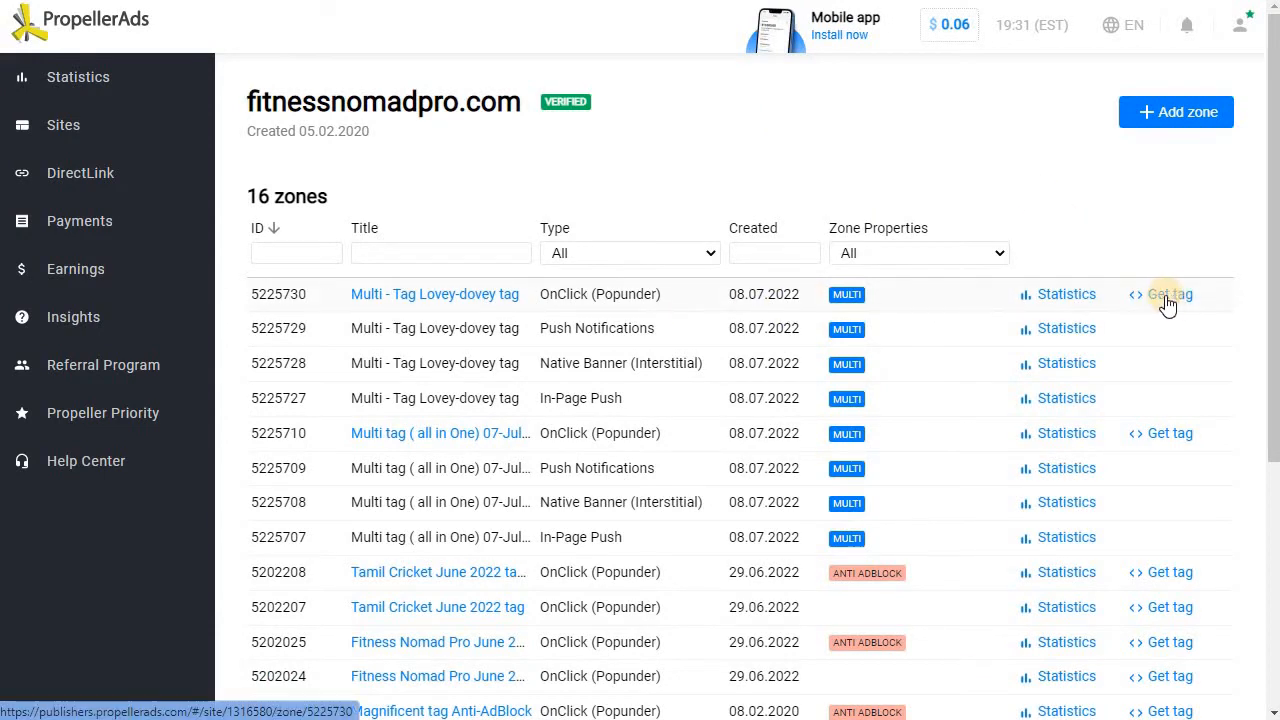
left_click(1165, 295)
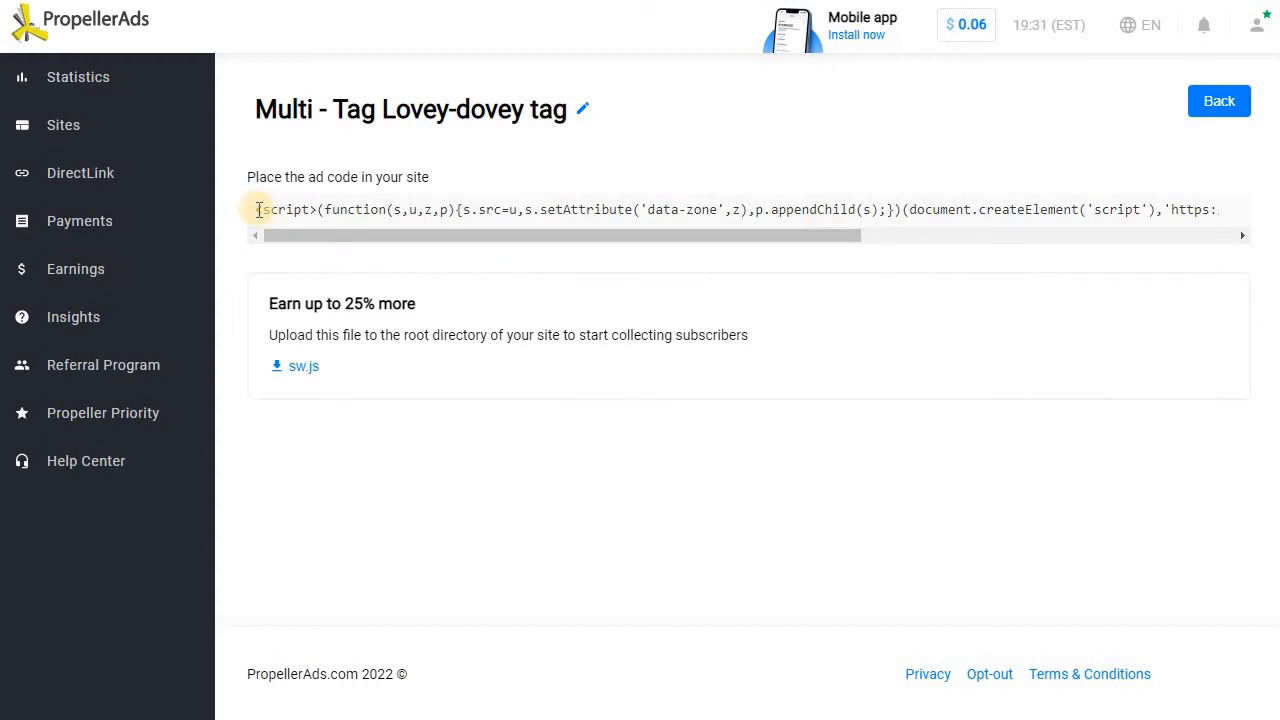
left_click_drag(258, 209, 1235, 208)
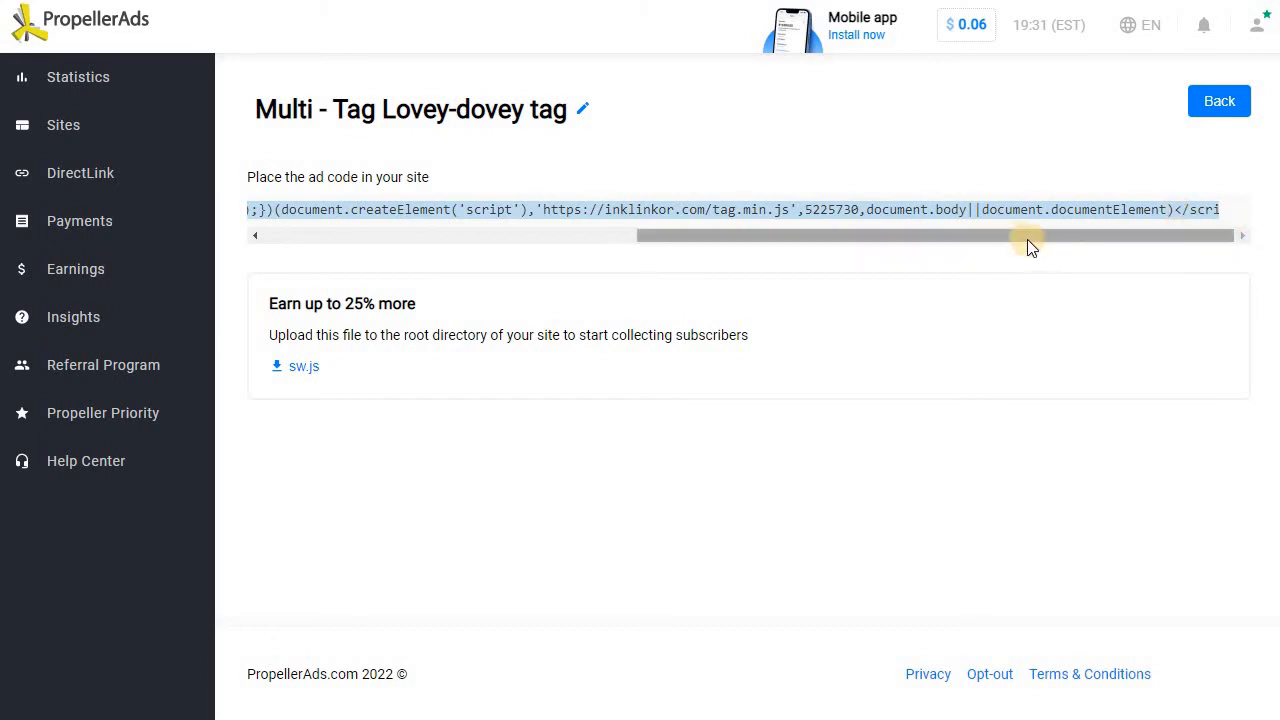
right_click(1037, 210)
left_click(1098, 230)
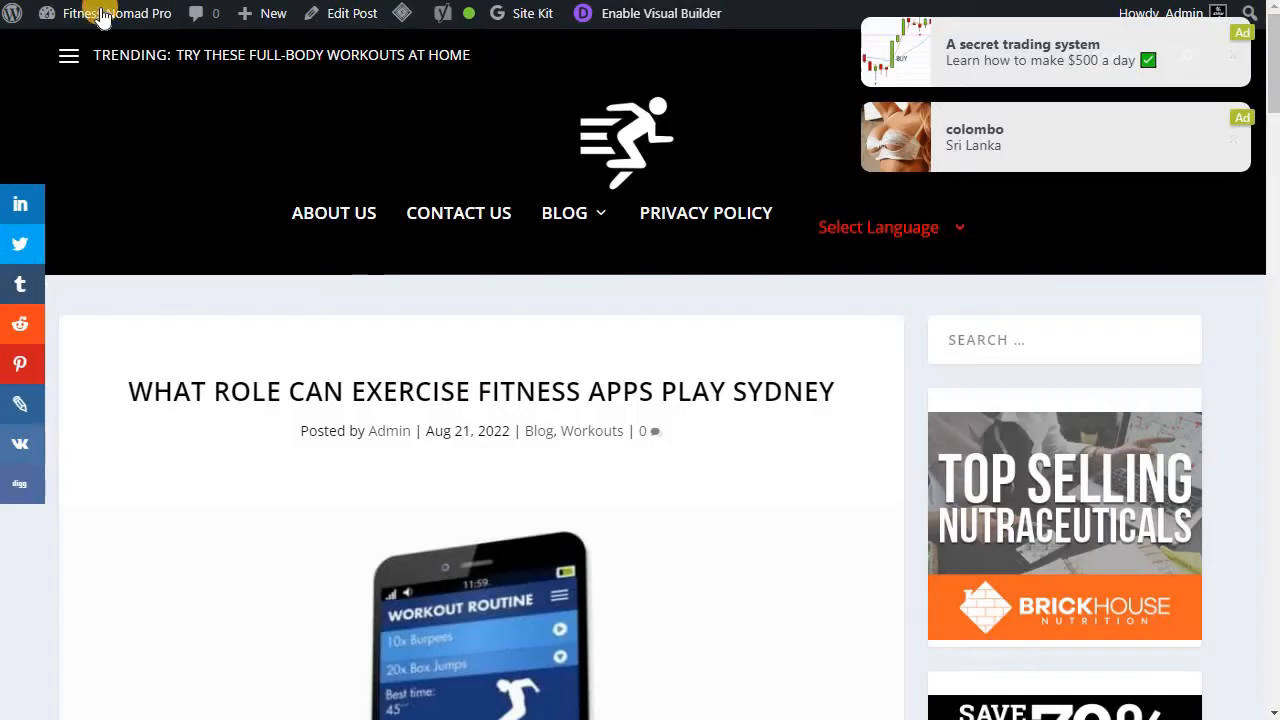
Step: Switch to the Fitness Nomad Pro article page and open the site's WordPress dashboard
mouse_move(86, 14)
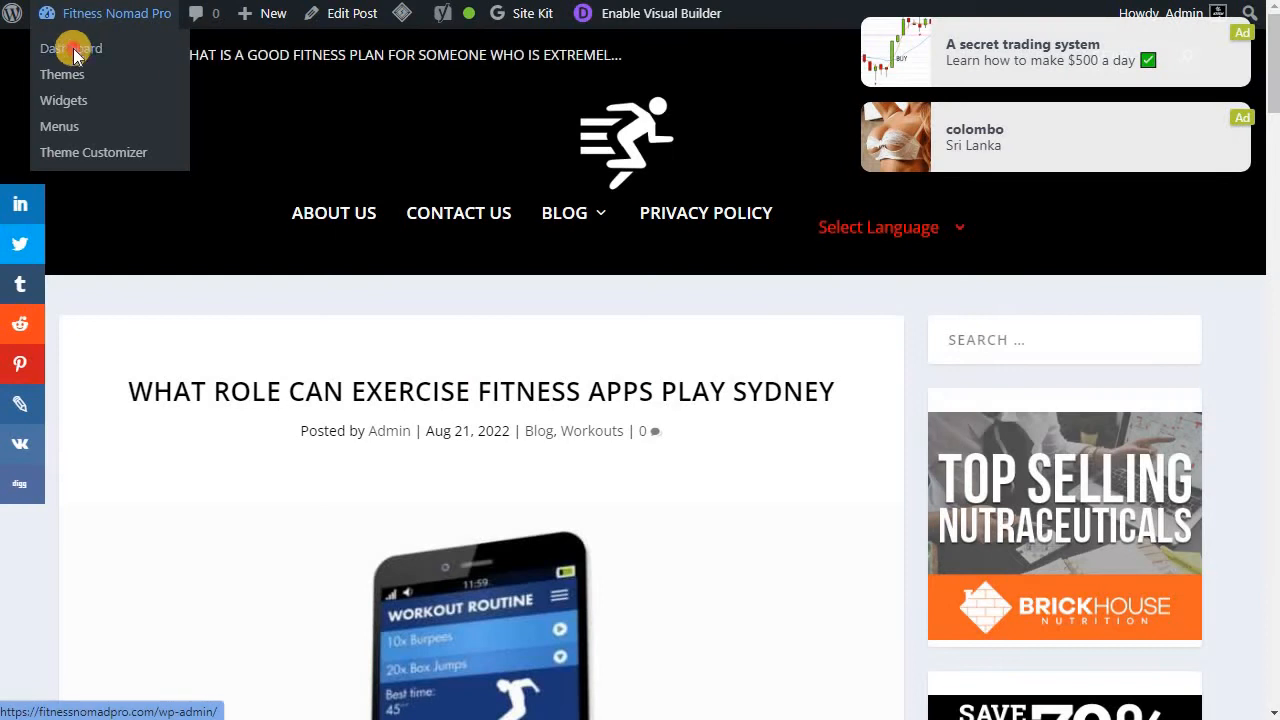
left_click(73, 50)
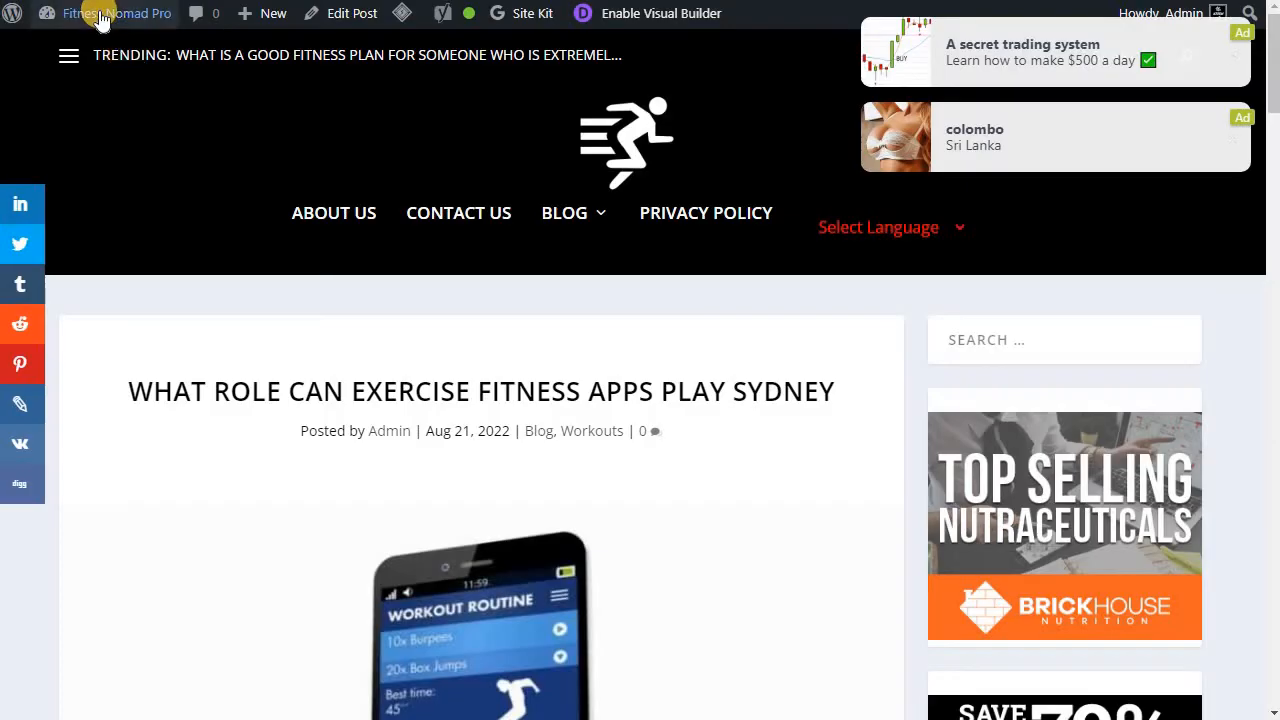
mouse_move(95, 14)
left_click(84, 50)
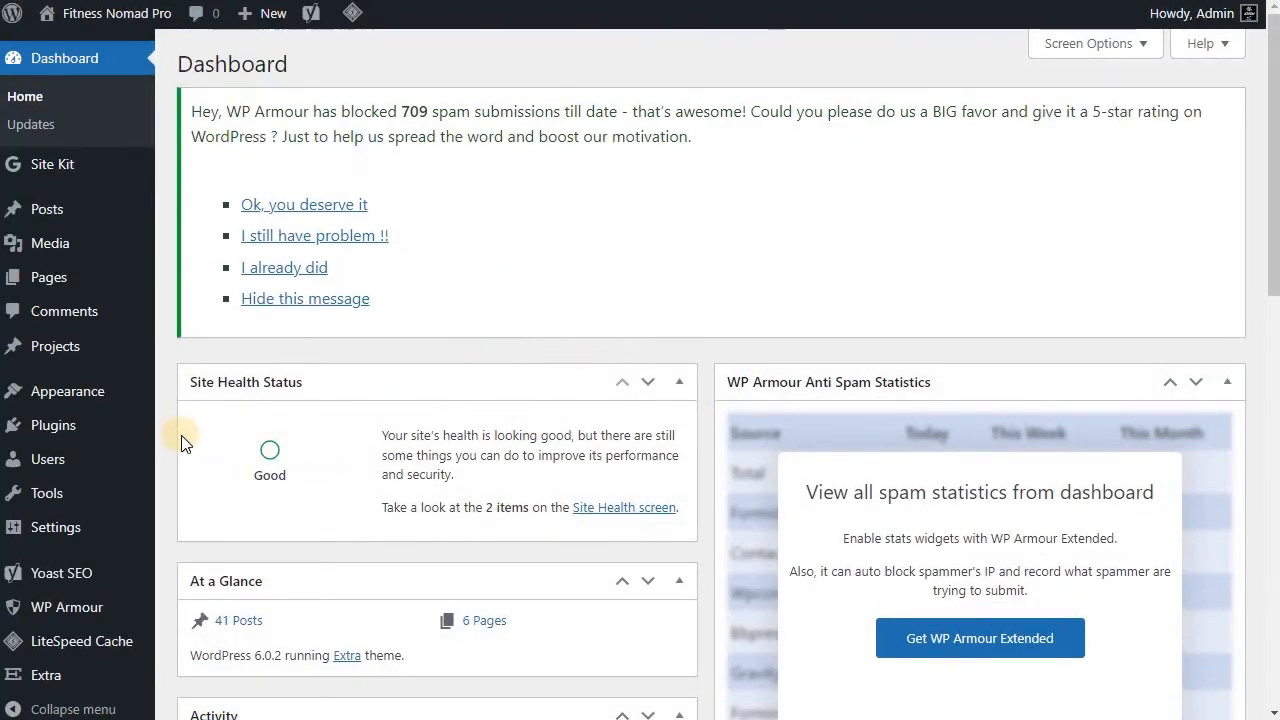
Step: Open the code integration settings in the Extra theme options
scroll(20, 417, "down", 2)
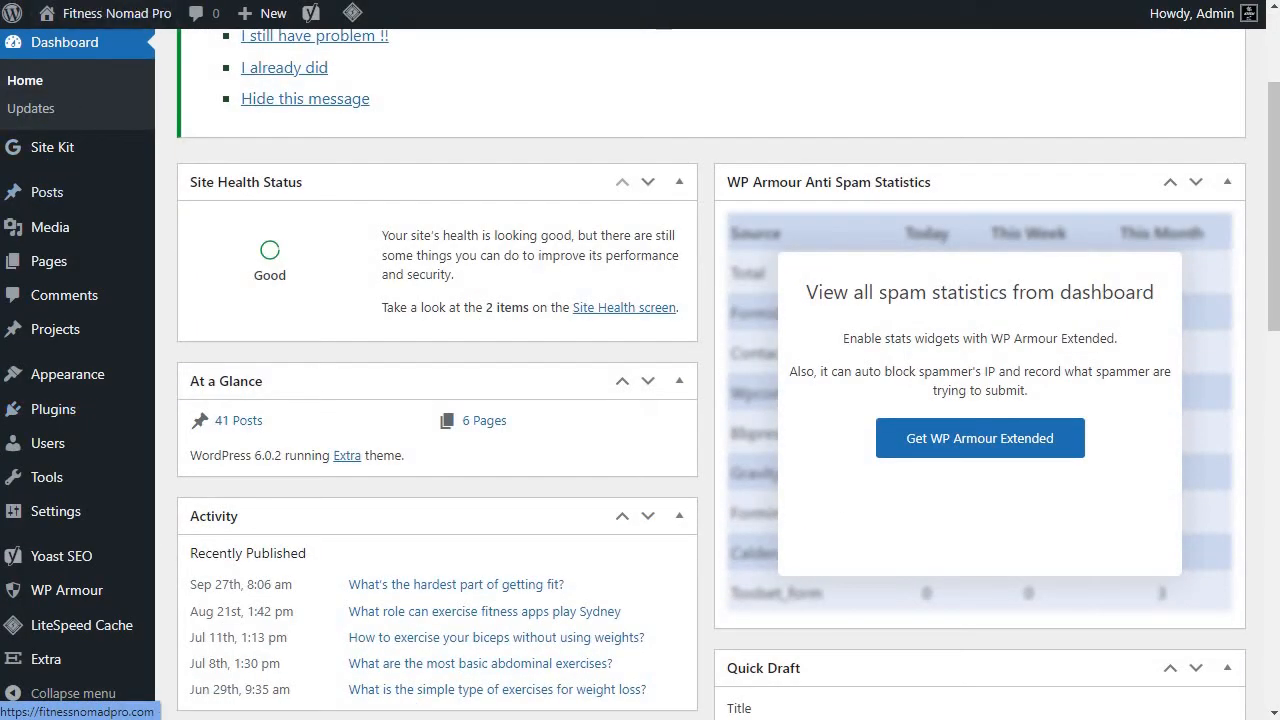
scroll(126, 560, "down", 3)
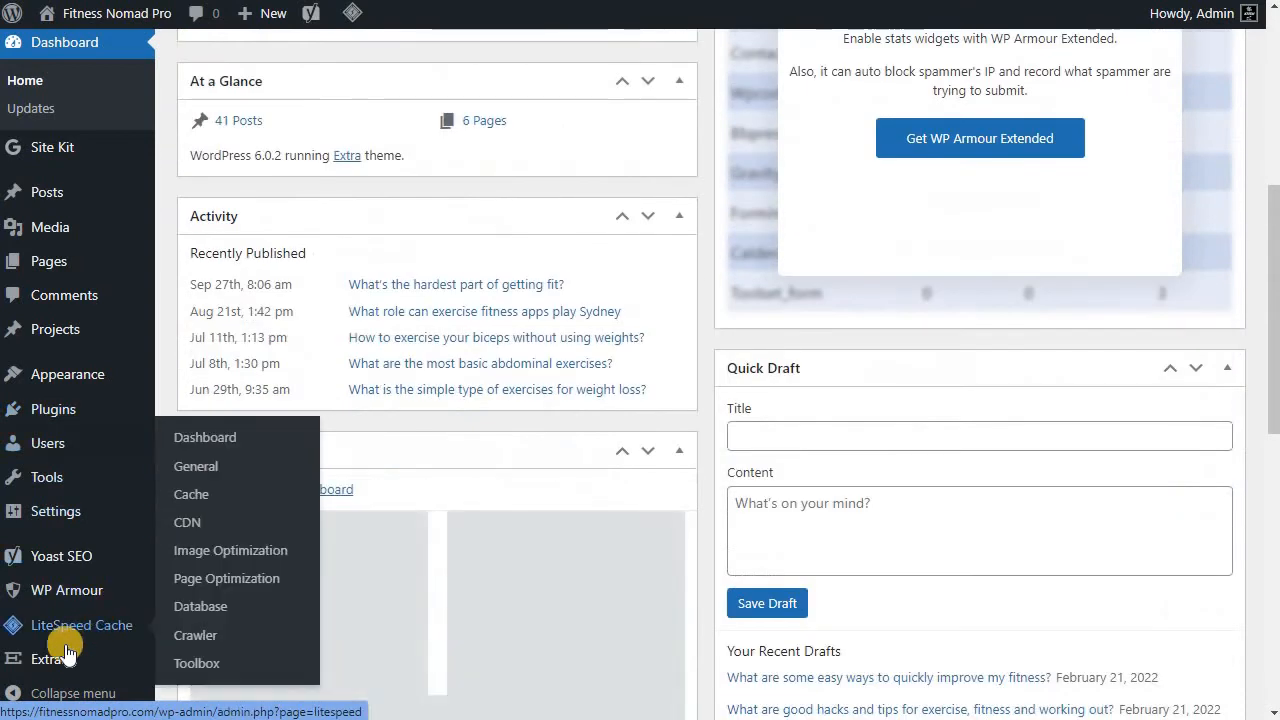
mouse_move(45, 668)
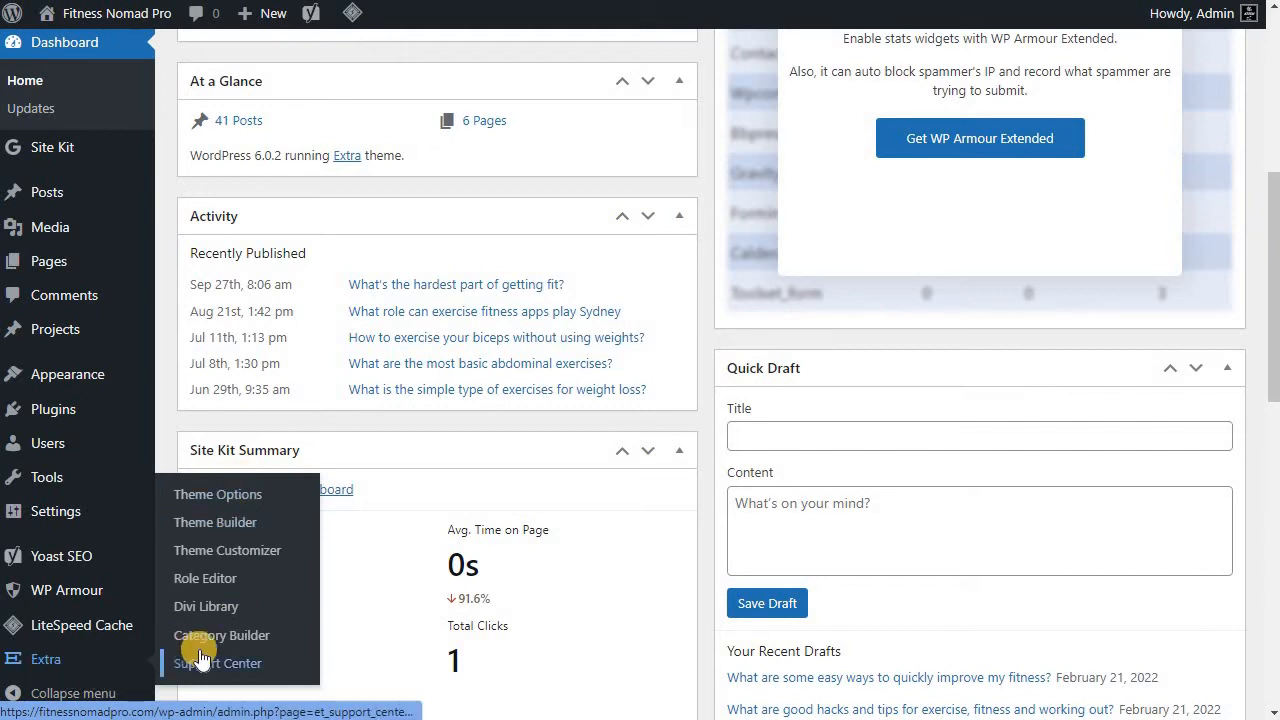
left_click(248, 498)
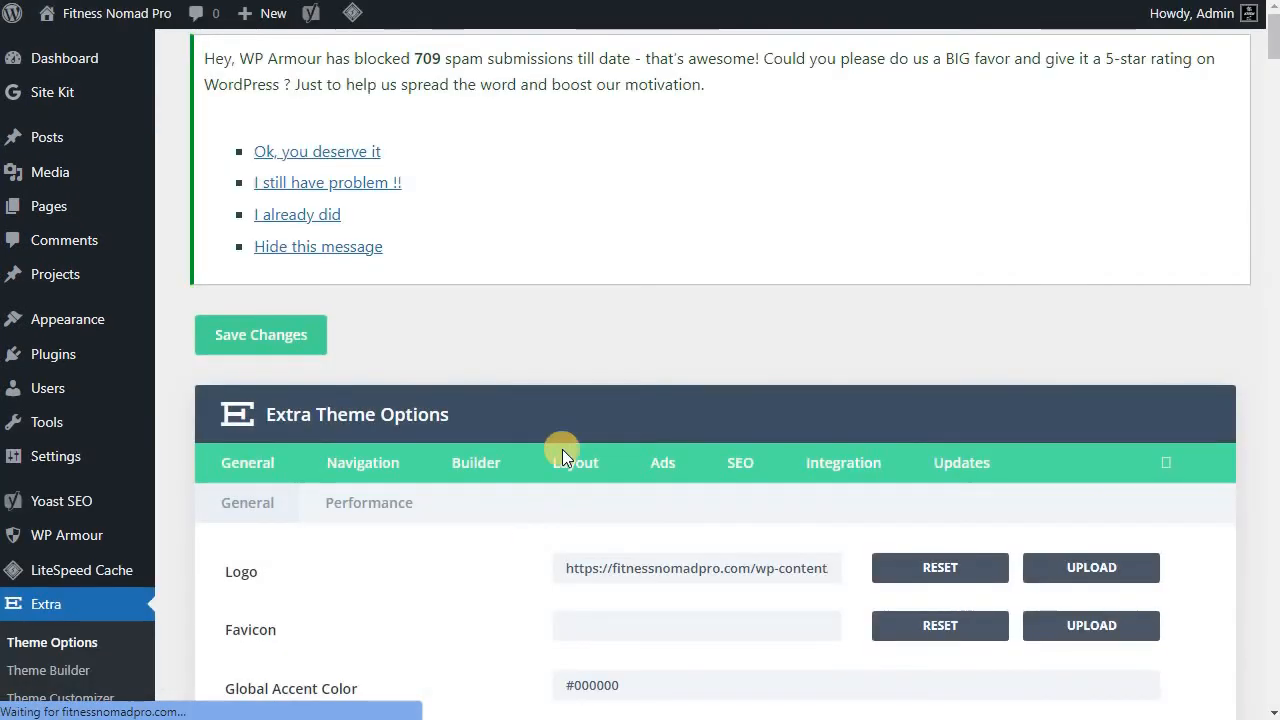
scroll(897, 280, "down", 2)
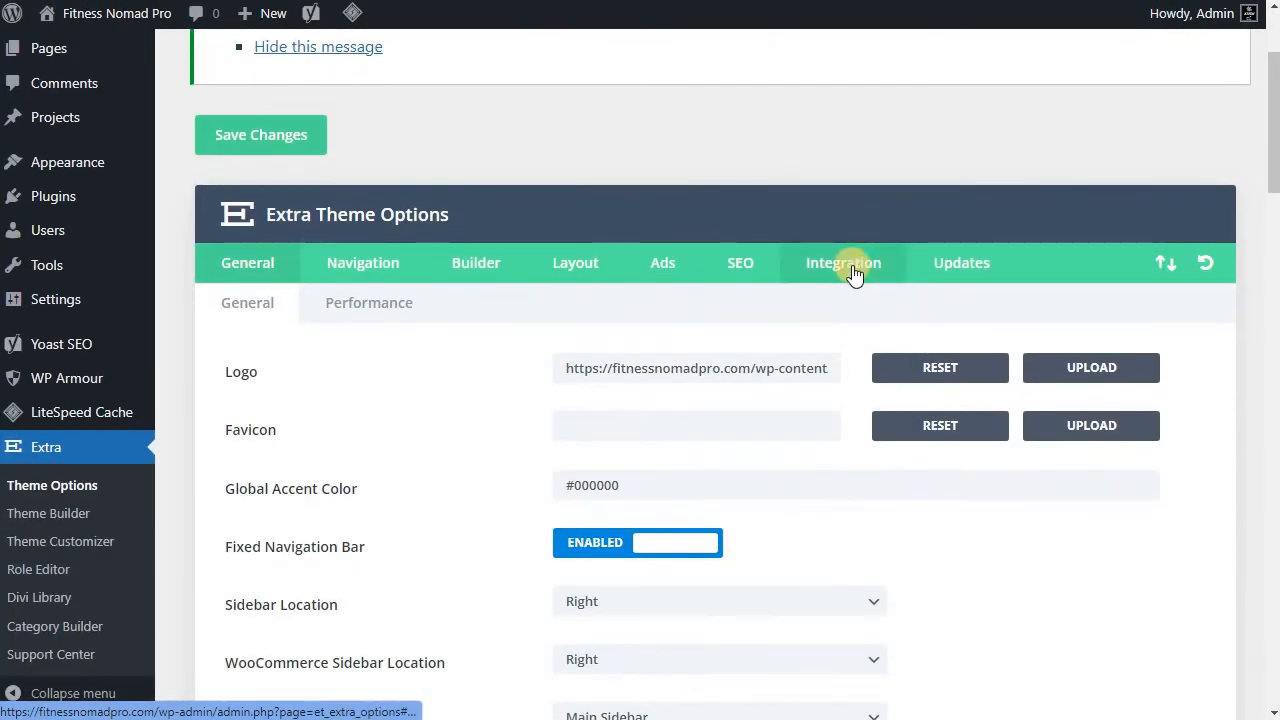
left_click(853, 273)
Step: Examine the code enable switches and the code fields for the blog's head, body, top of posts and bottom of posts
scroll(977, 397, "down", 3)
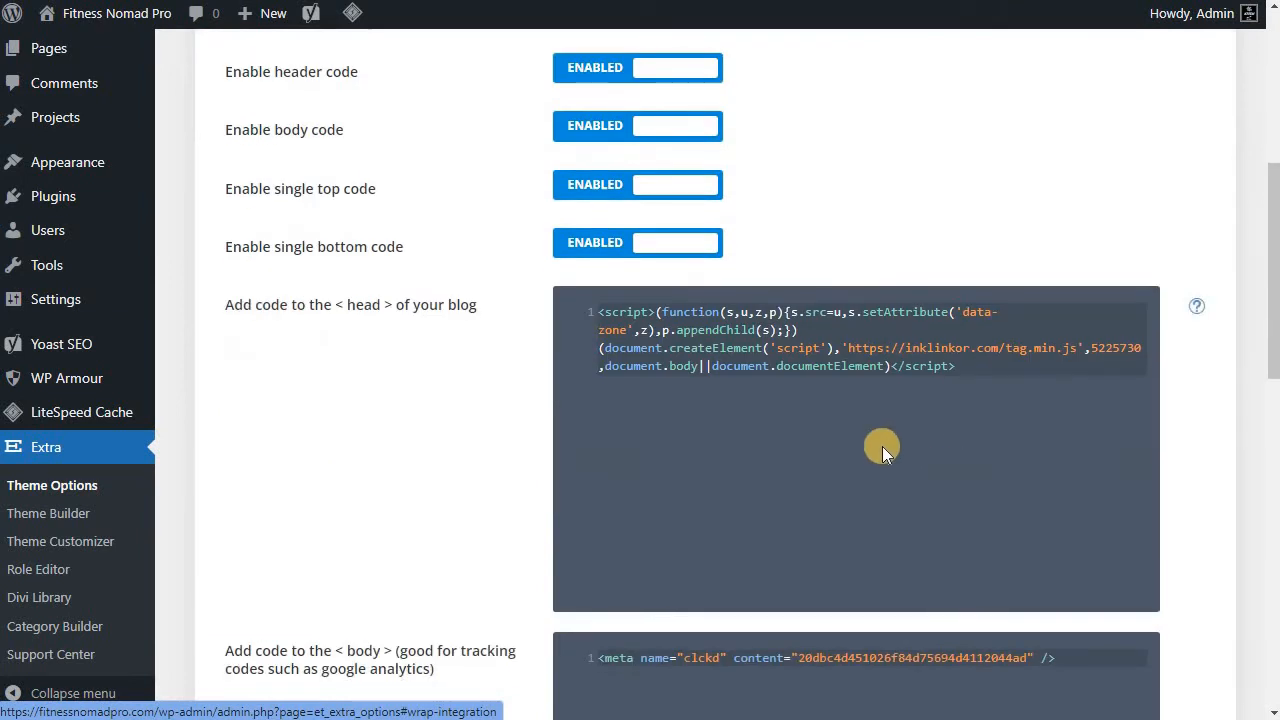
scroll(882, 439, "down", 5)
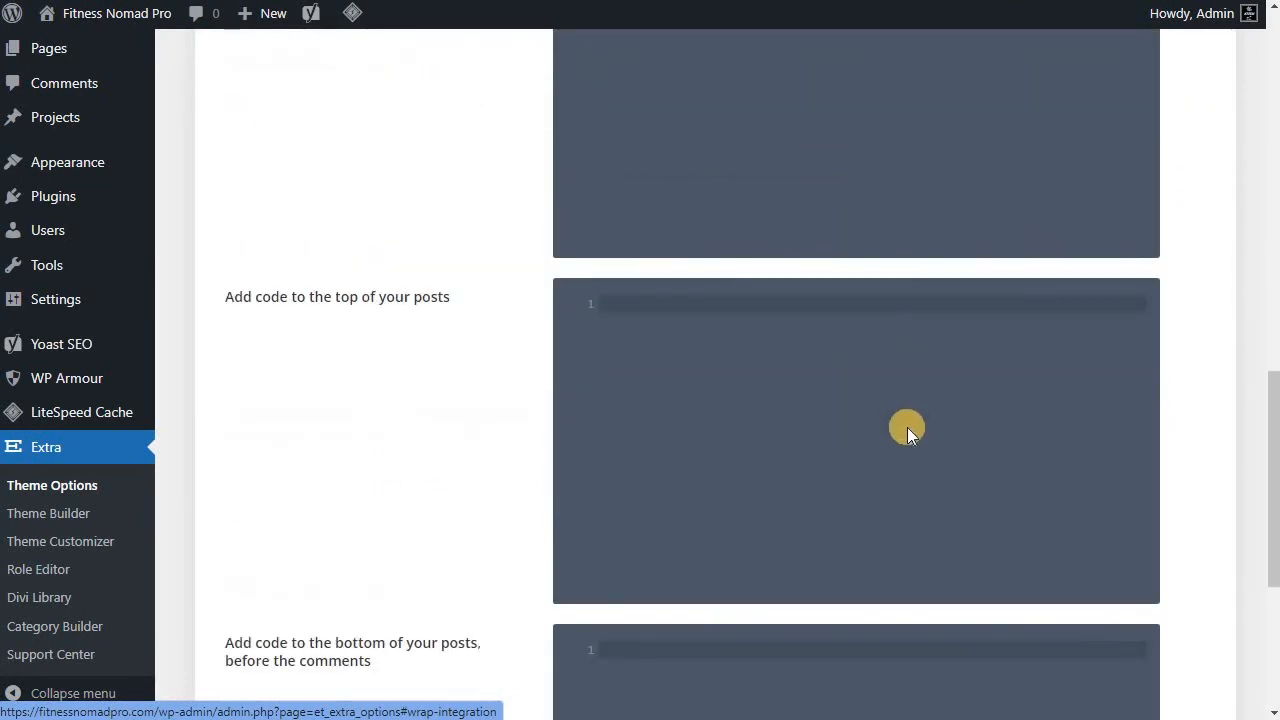
scroll(907, 427, "up", 5)
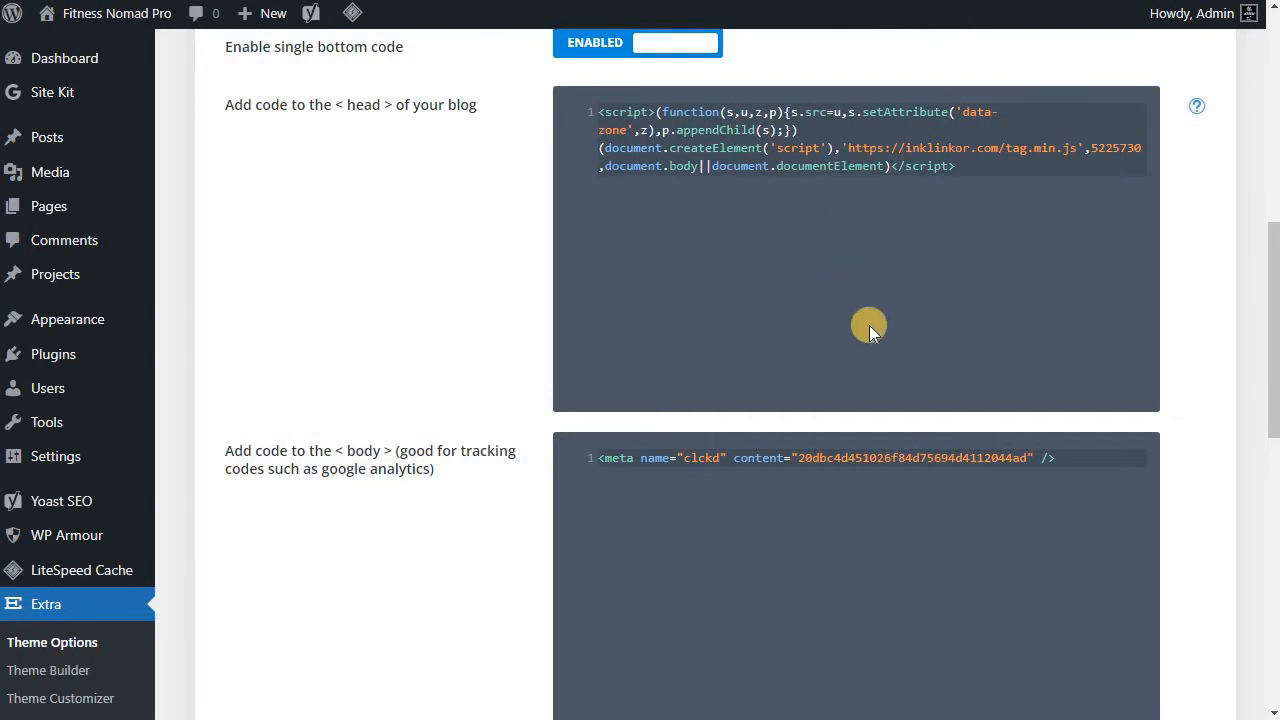
scroll(873, 327, "down", 9)
scroll(697, 460, "up", 5)
scroll(343, 621, "up", 5)
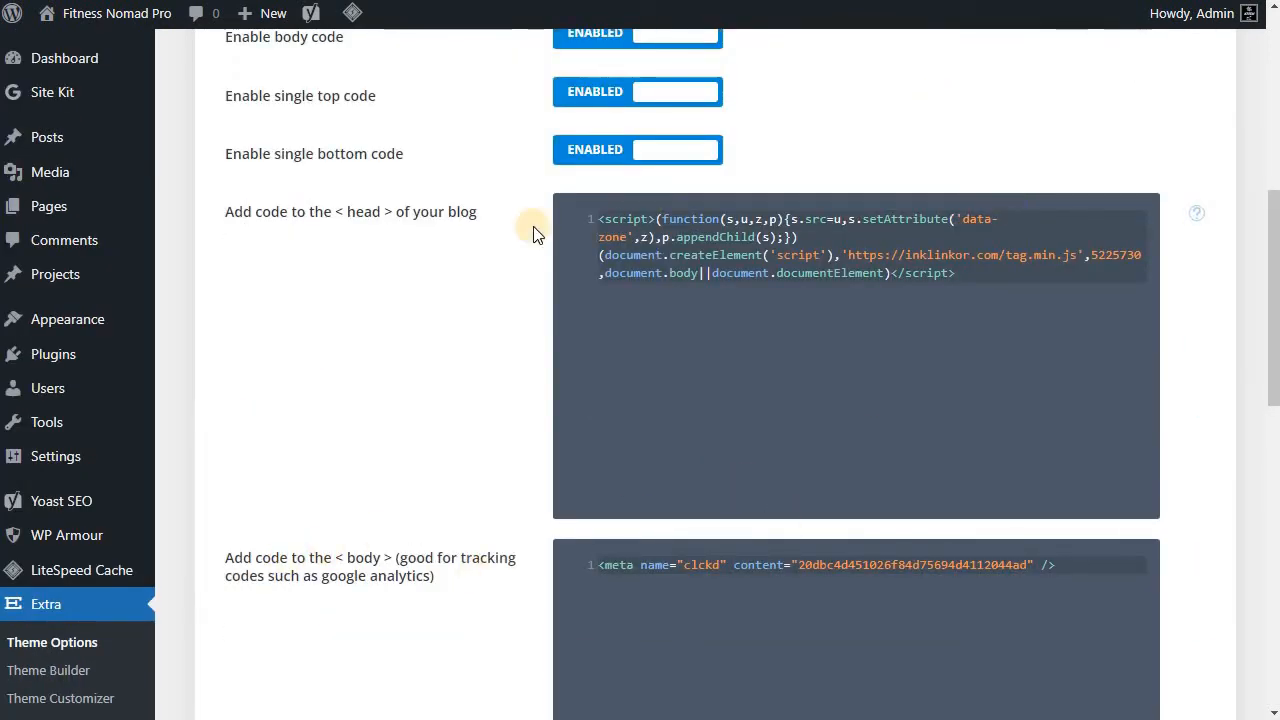
scroll(380, 360, "up", 5)
scroll(734, 372, "down", 3)
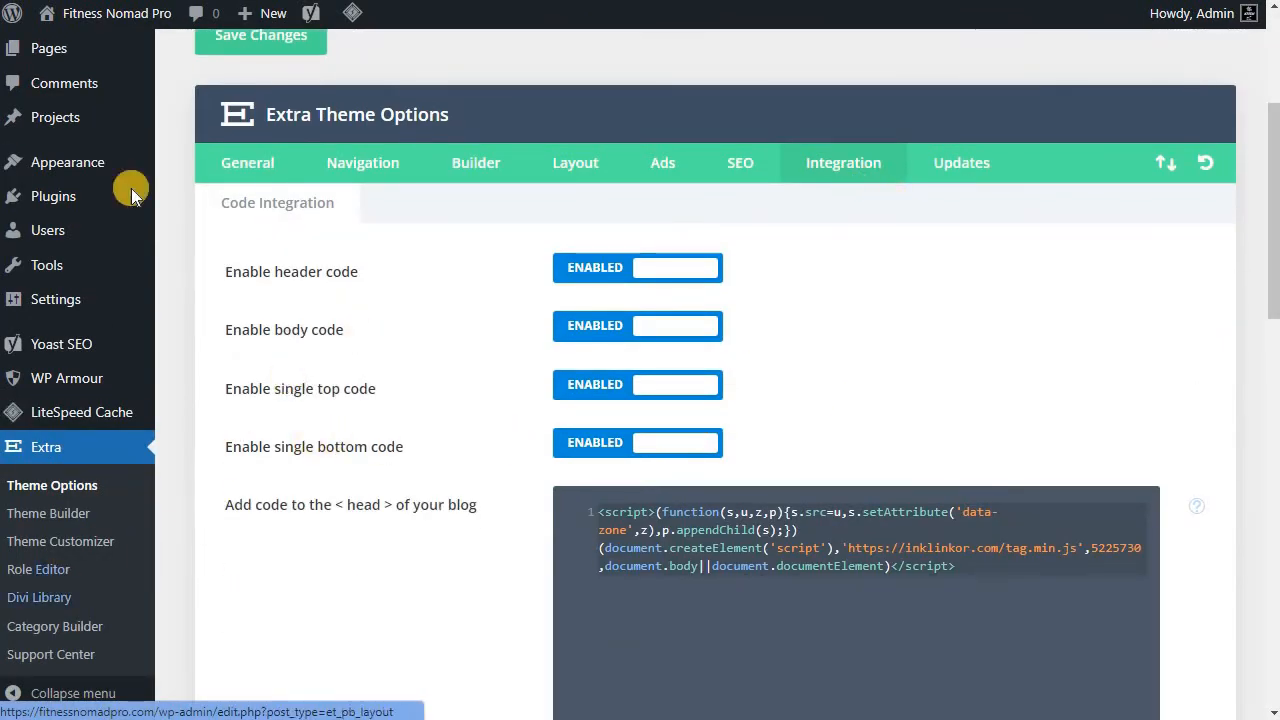
Step: Search the WordPress plugin directory for "Header footer inserter"
mouse_move(56, 198)
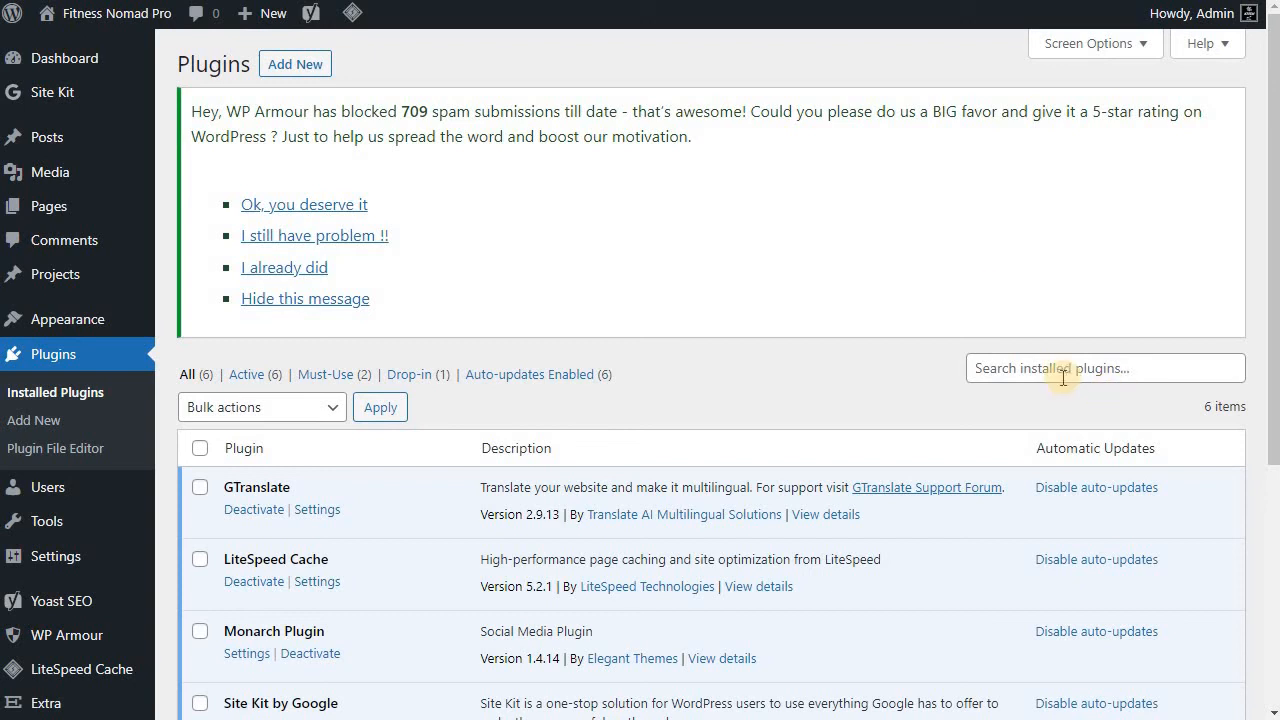
left_click(295, 65)
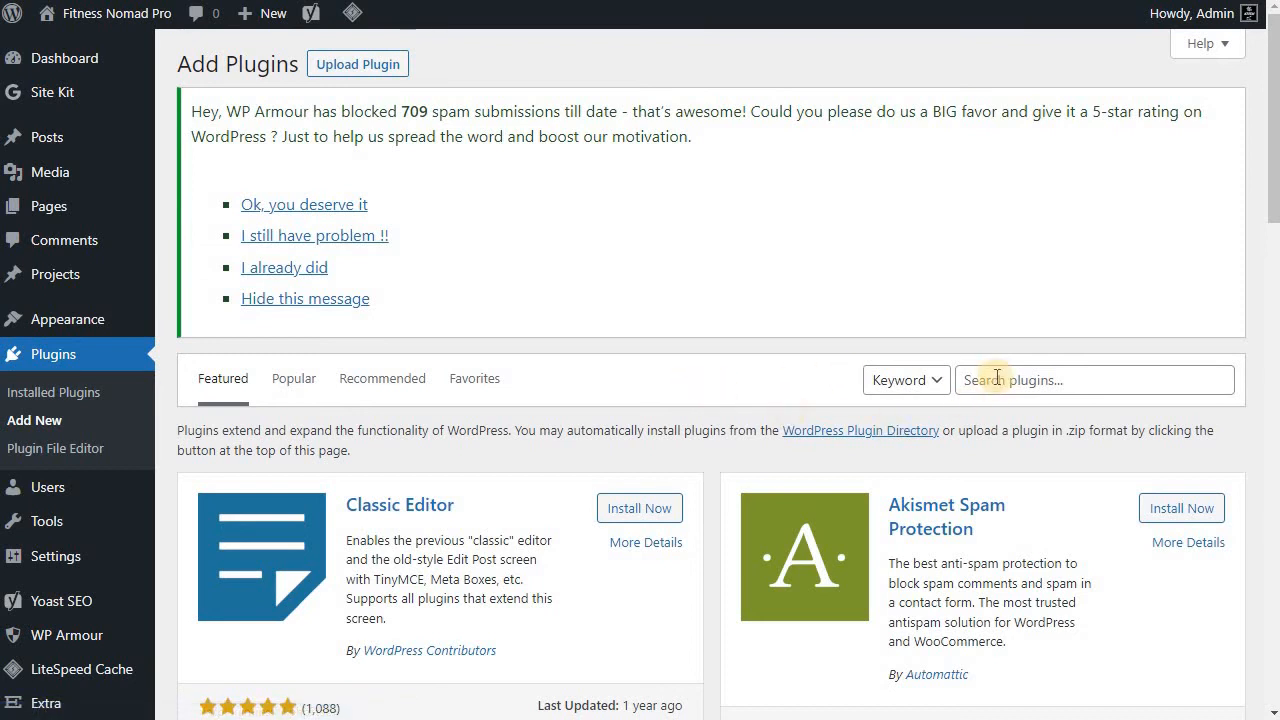
left_click(996, 379)
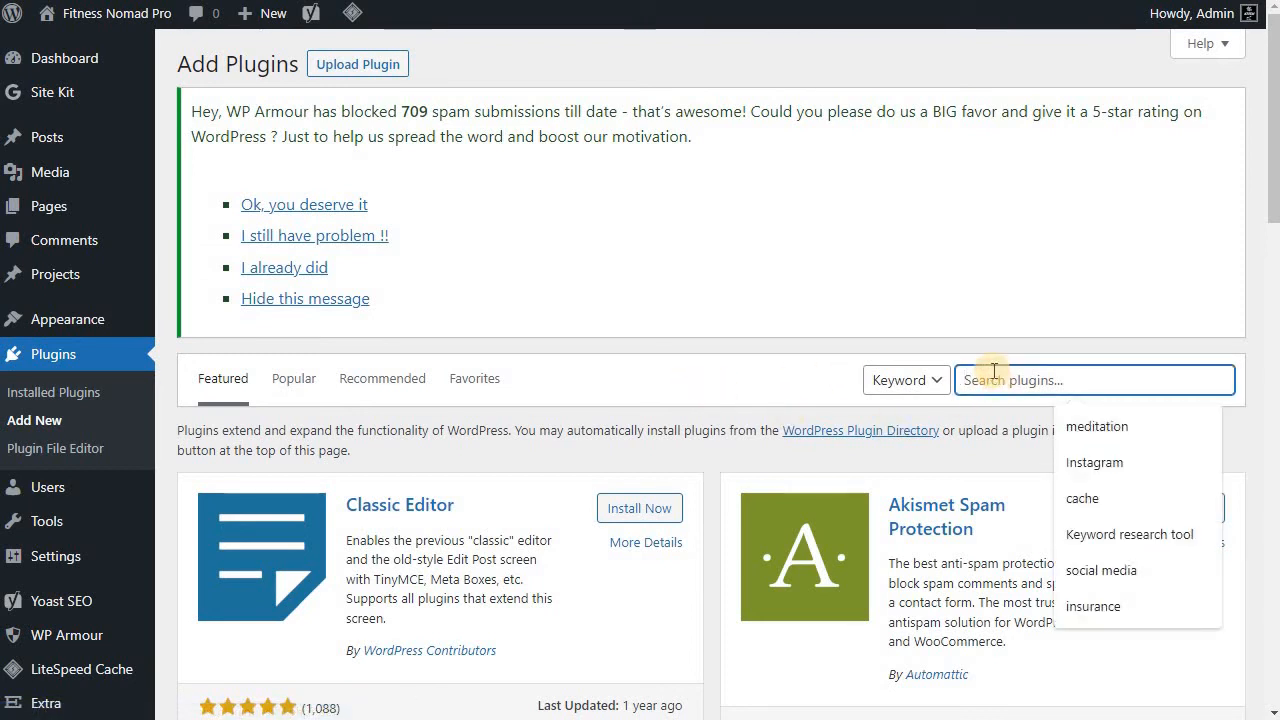
type("Header foo")
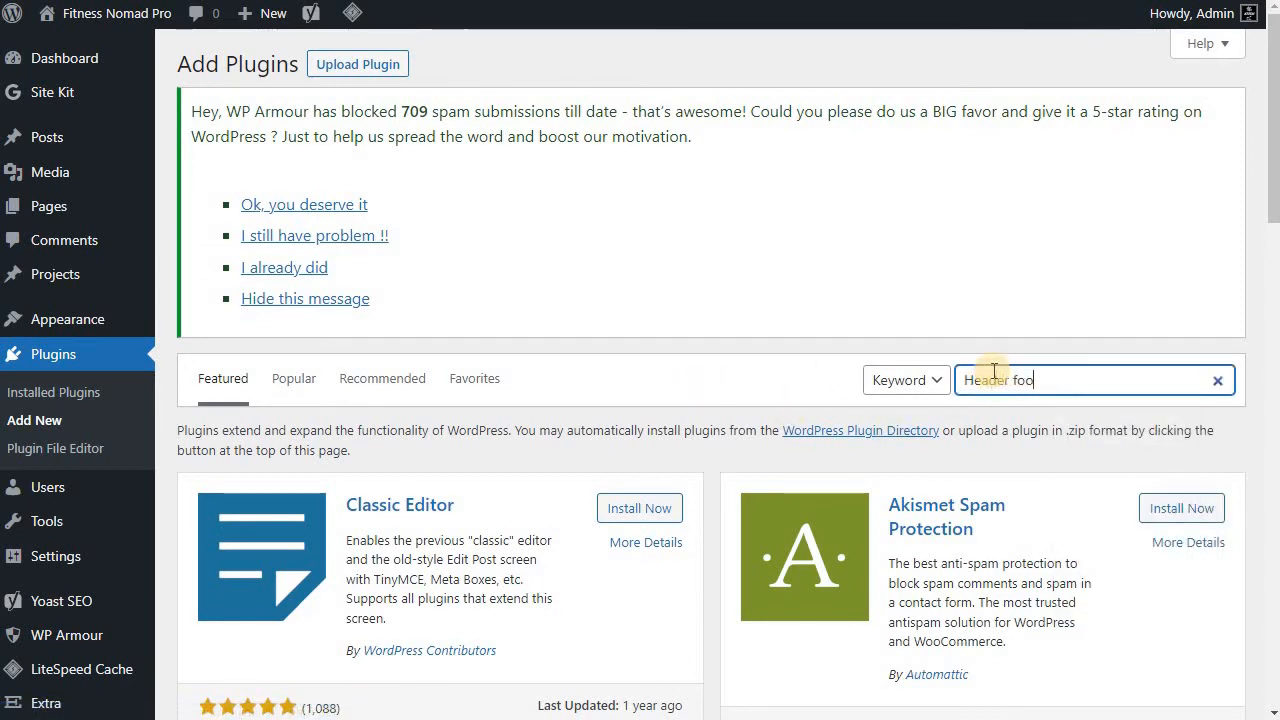
type("ter inserter")
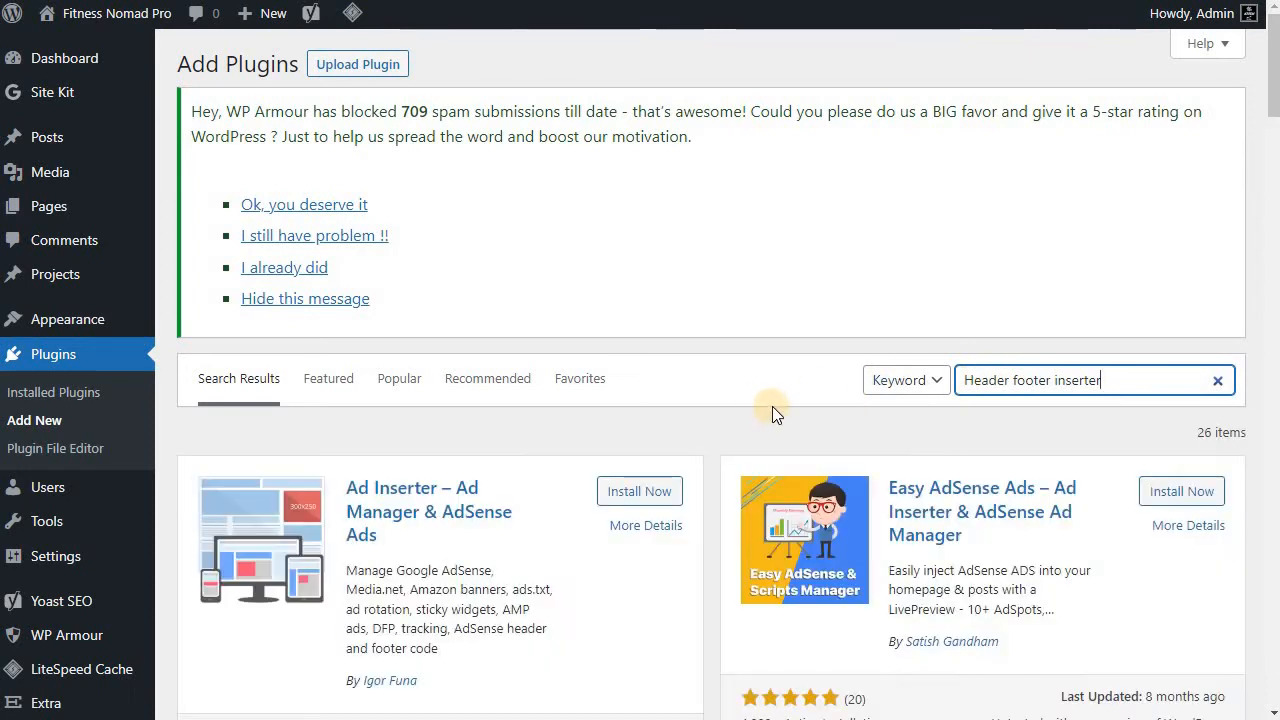
Step: Install and activate the Head and Footer Scripts Inserter plugin by Space X-Chimp
scroll(760, 407, "down", 2)
scroll(696, 407, "down", 2)
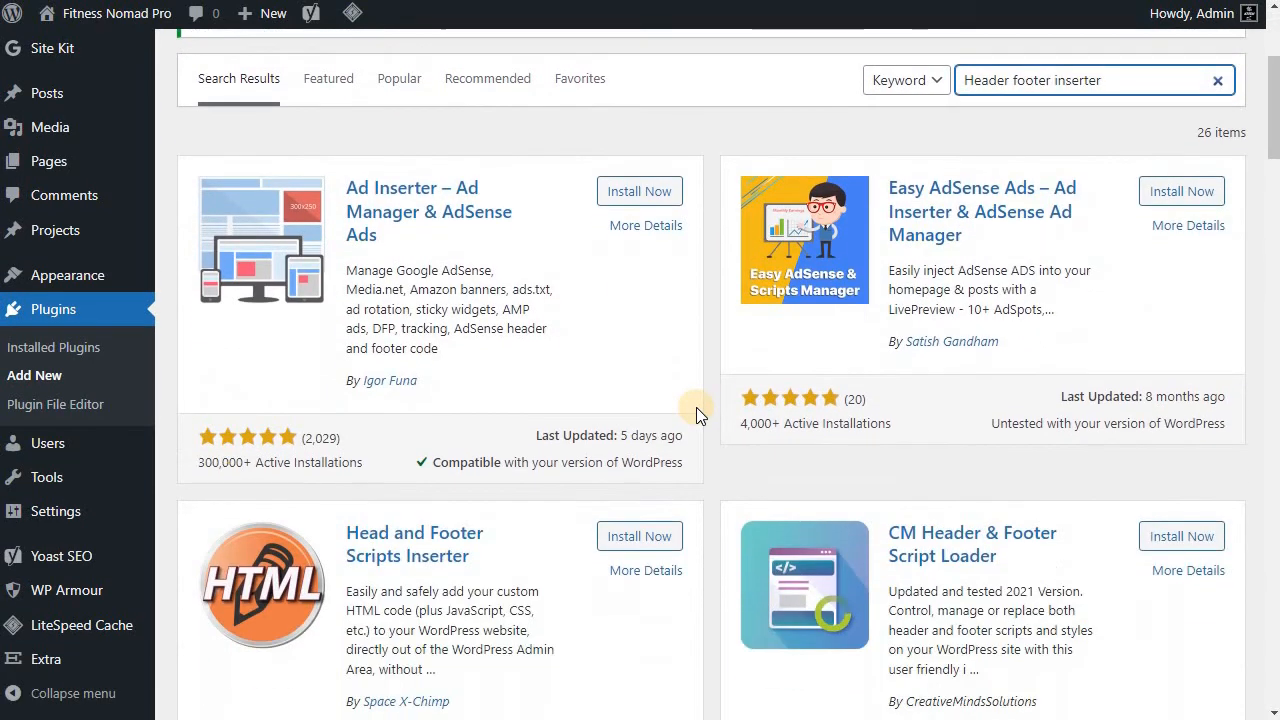
scroll(696, 407, "down", 1)
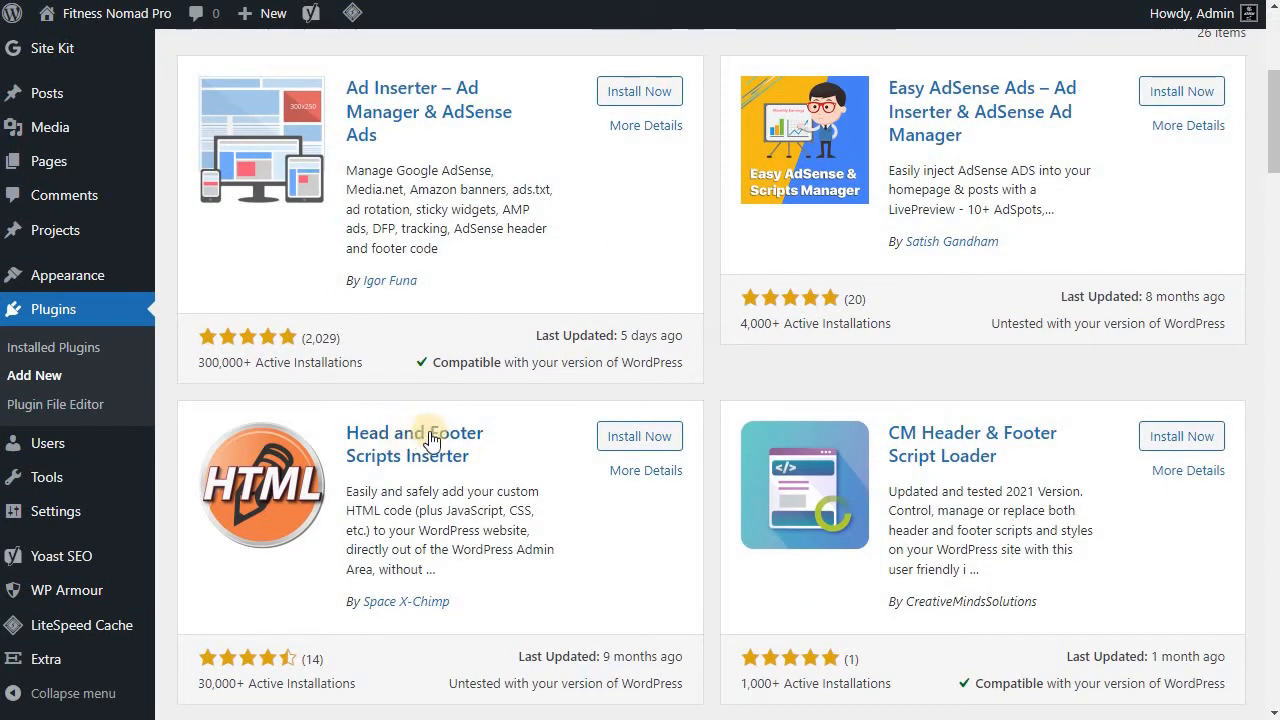
scroll(443, 463, "down", 2)
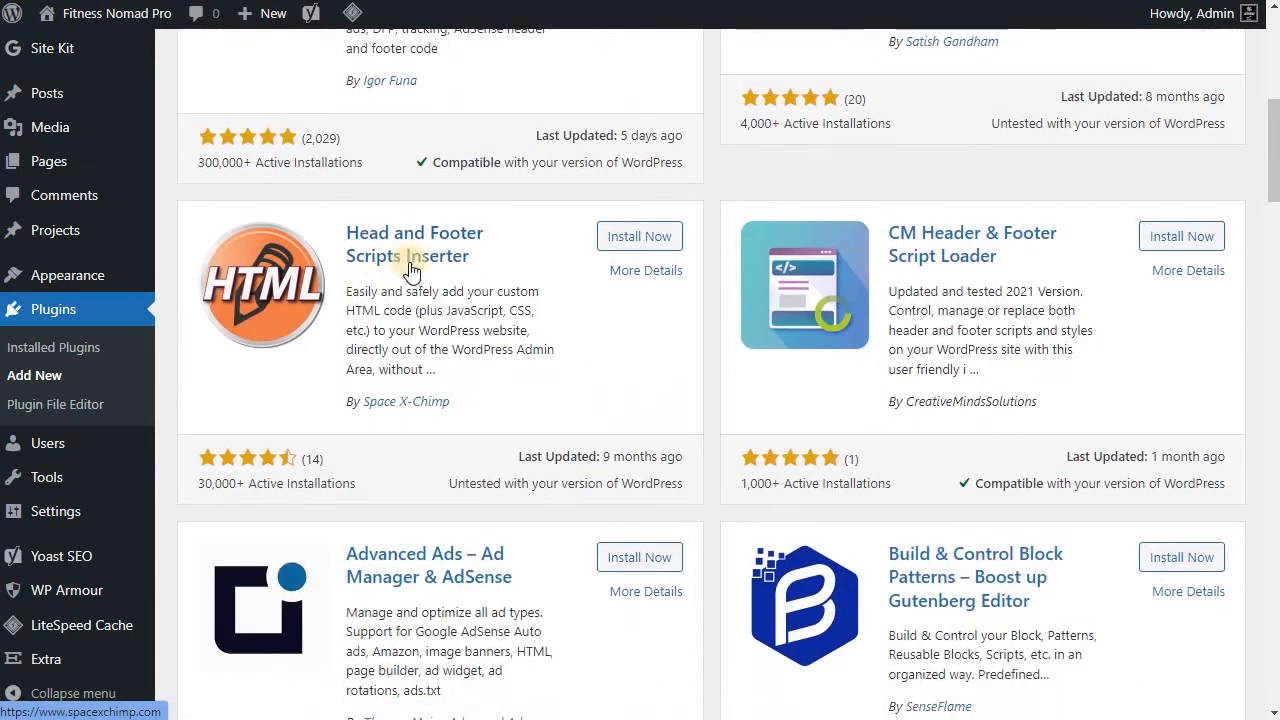
left_click(640, 237)
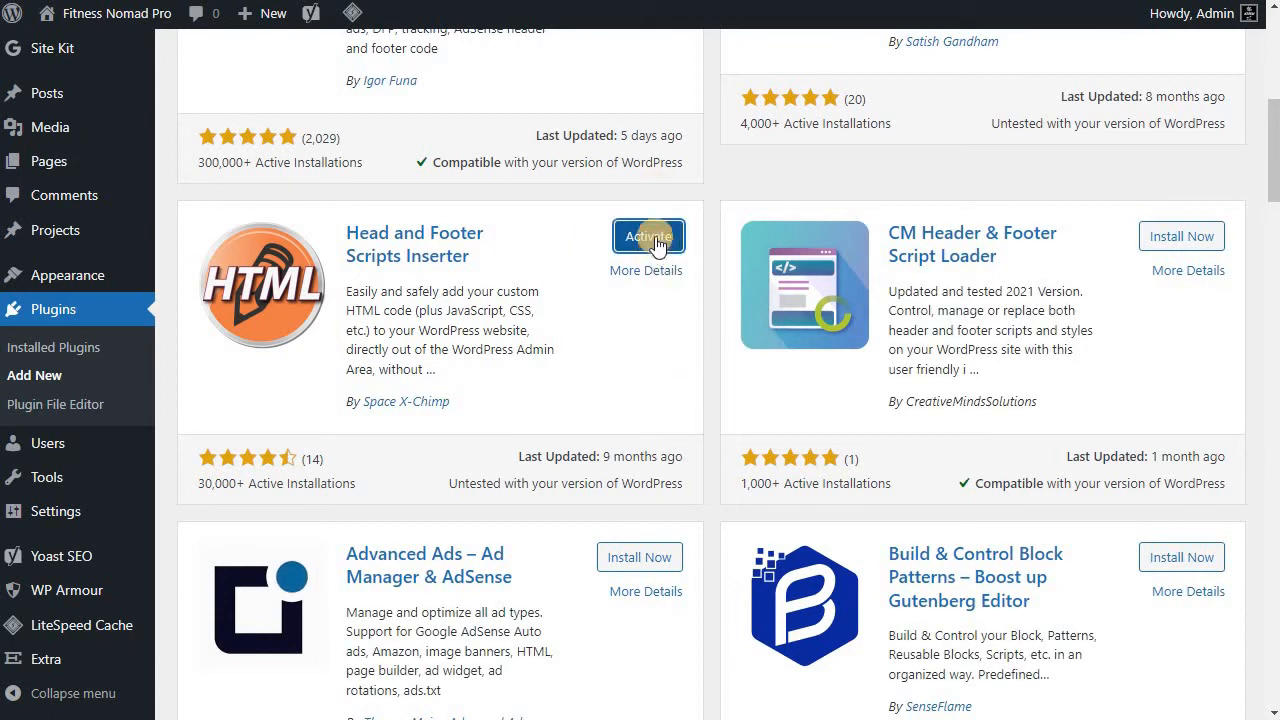
left_click(648, 240)
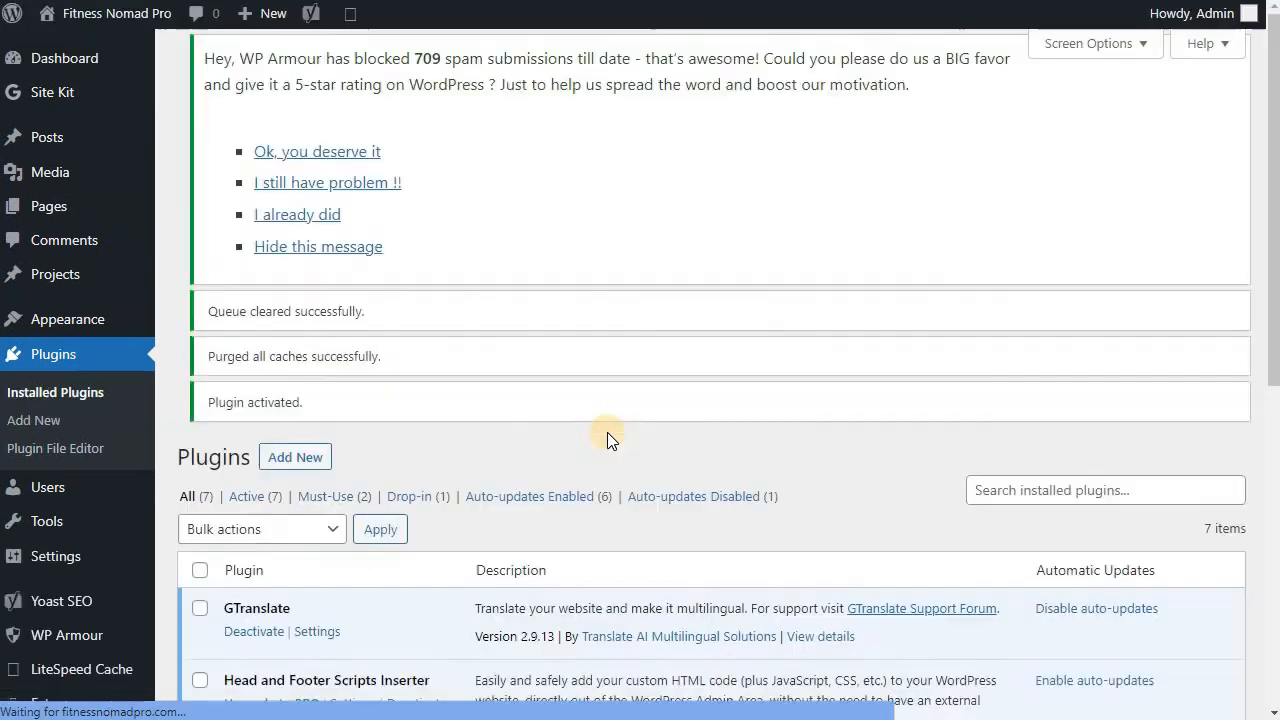
Step: Open the settings of the Head and Footer Scripts Inserter plugin from the installed plugins list
scroll(385, 508, "down", 3)
scroll(395, 502, "down", 3)
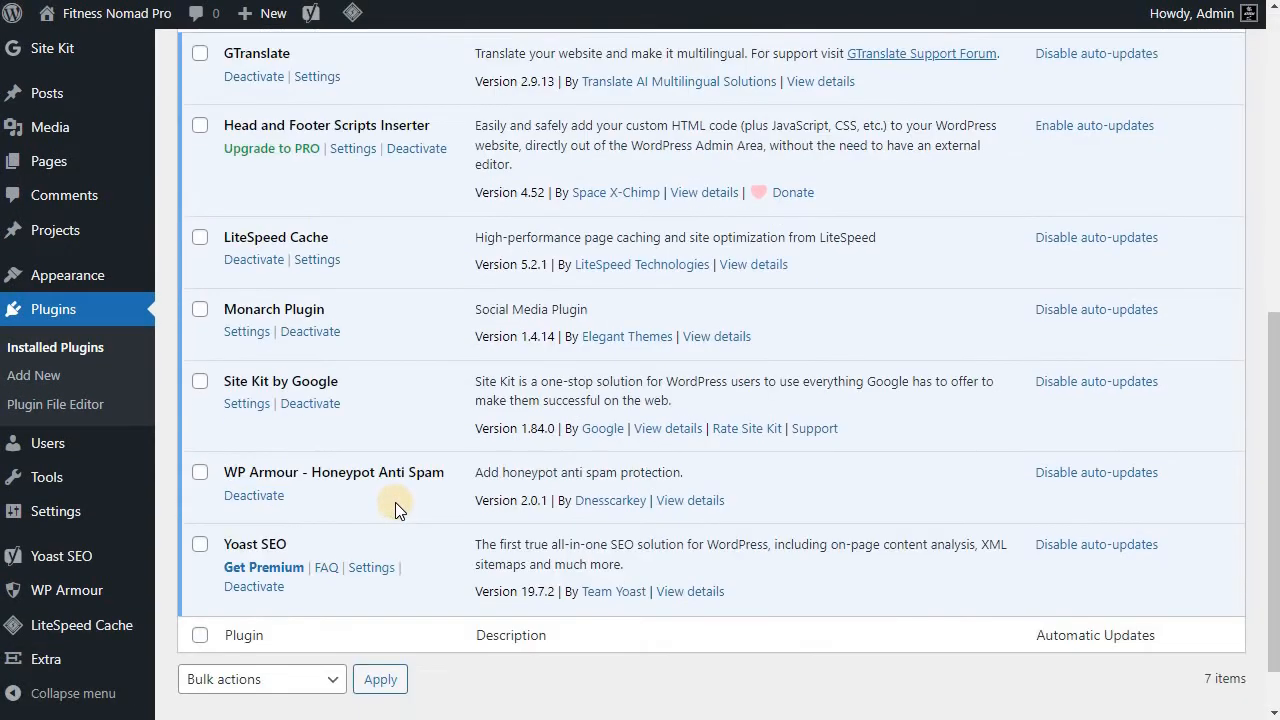
scroll(343, 480, "up", 1)
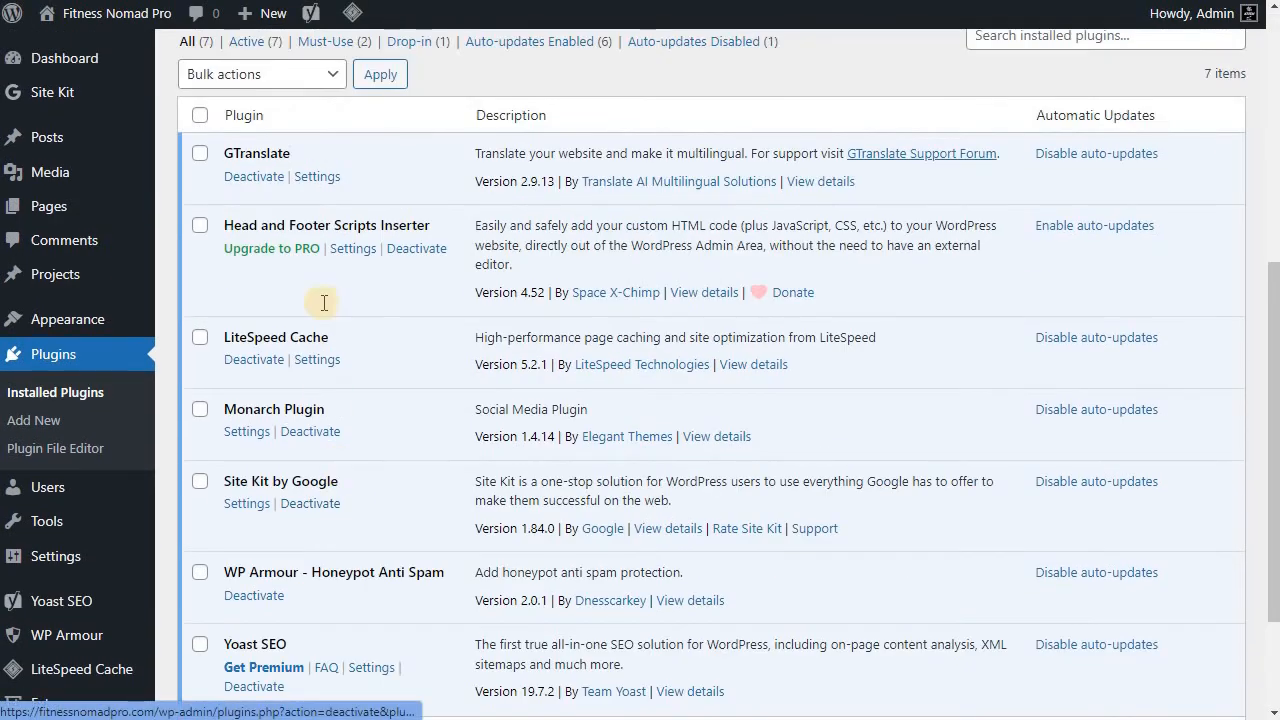
left_click(362, 252)
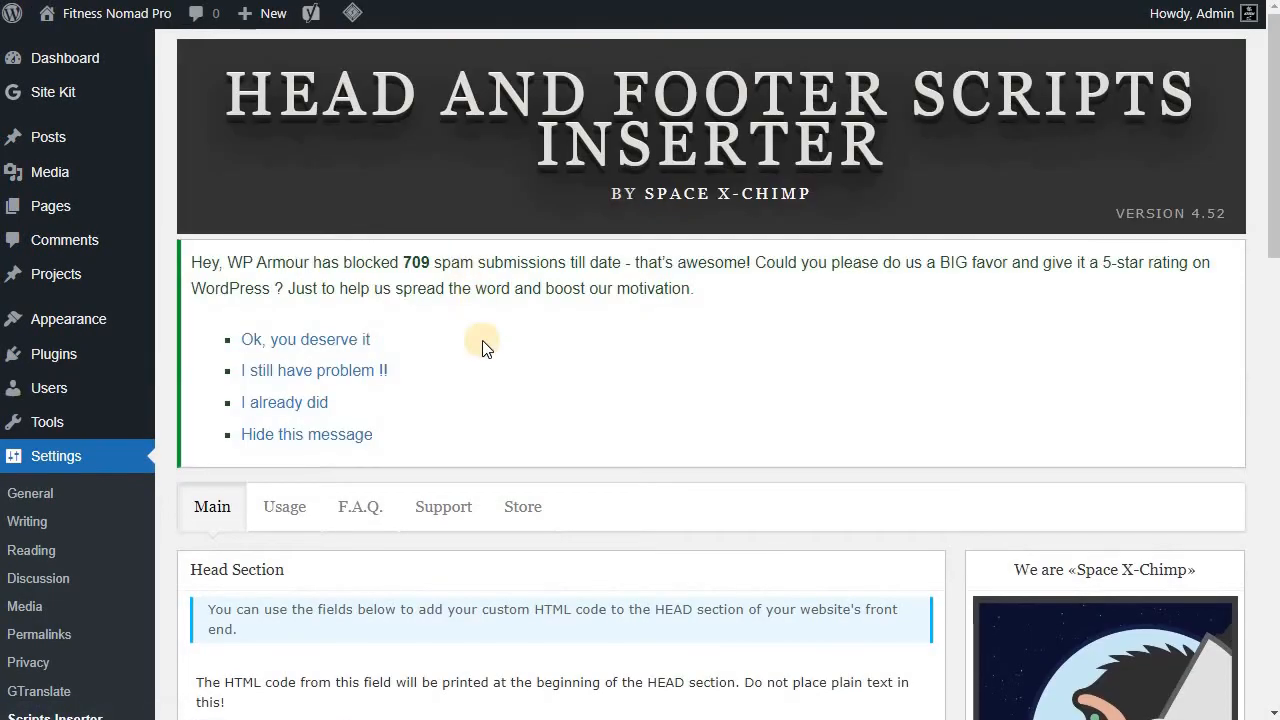
Step: Paste the PropellerAds Multitag script into the code field printed at the beginning of the HEAD section
scroll(477, 423, "down", 3)
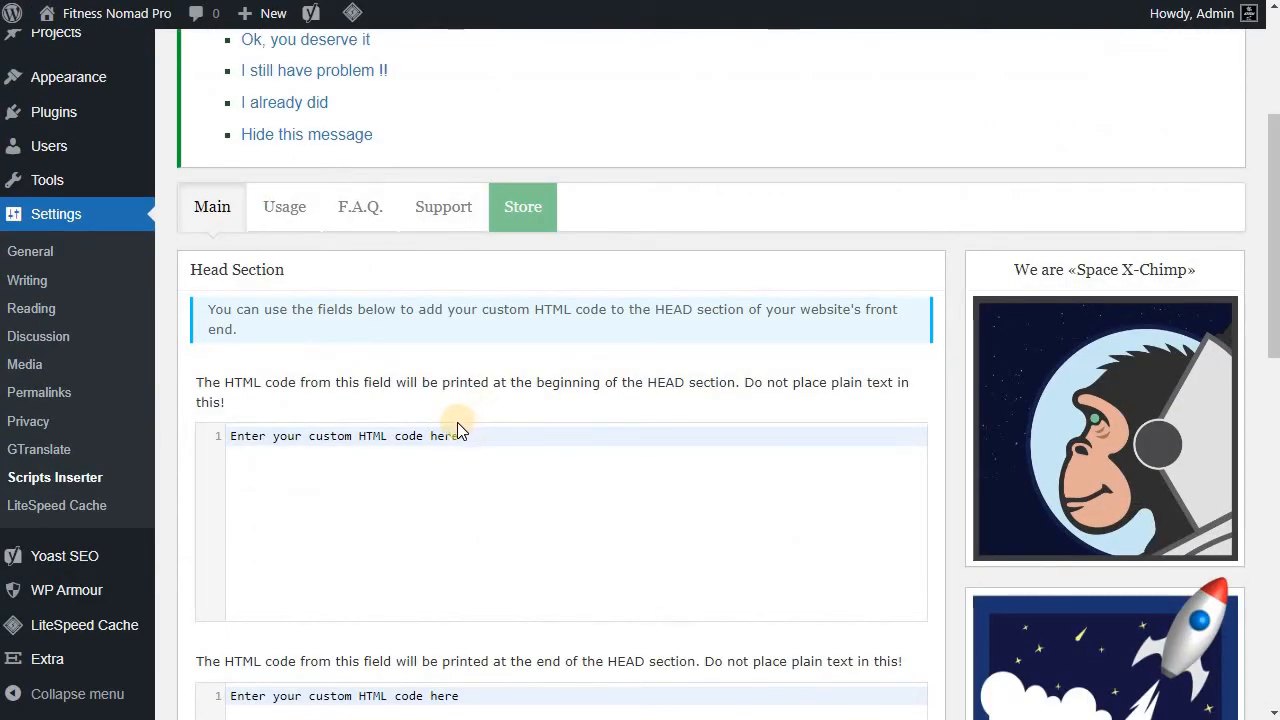
left_click(329, 450)
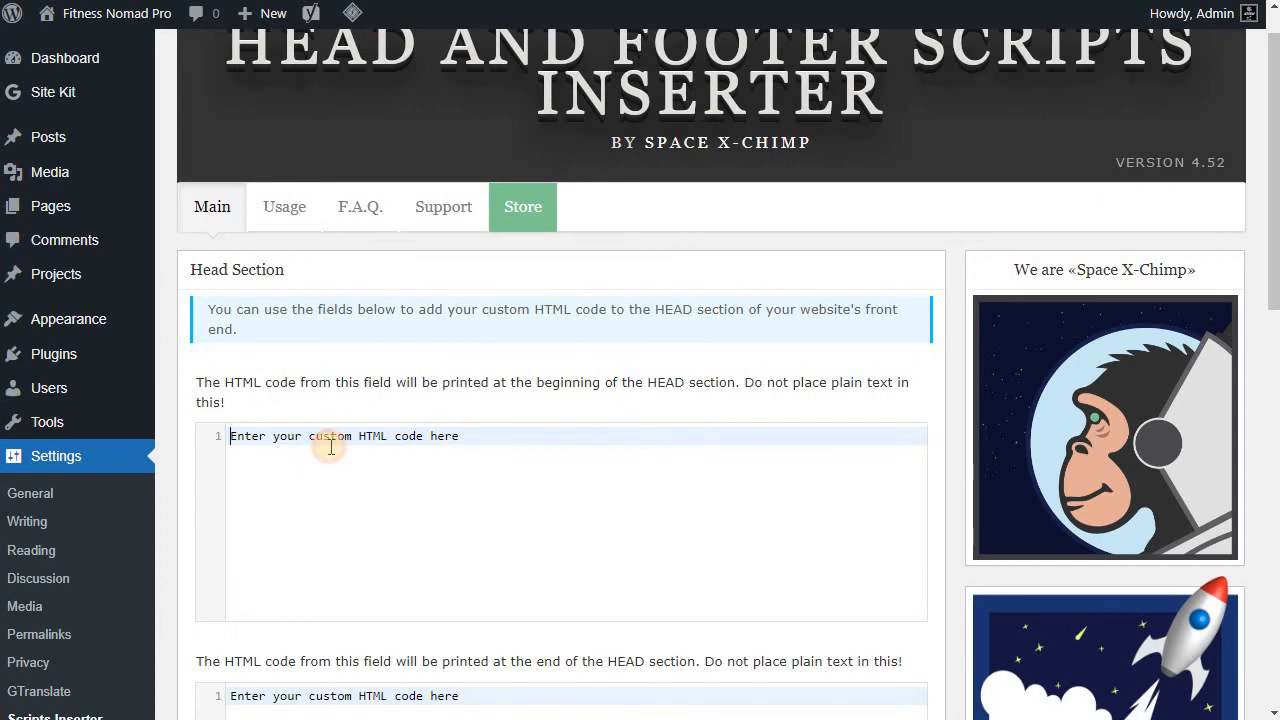
left_click(206, 207)
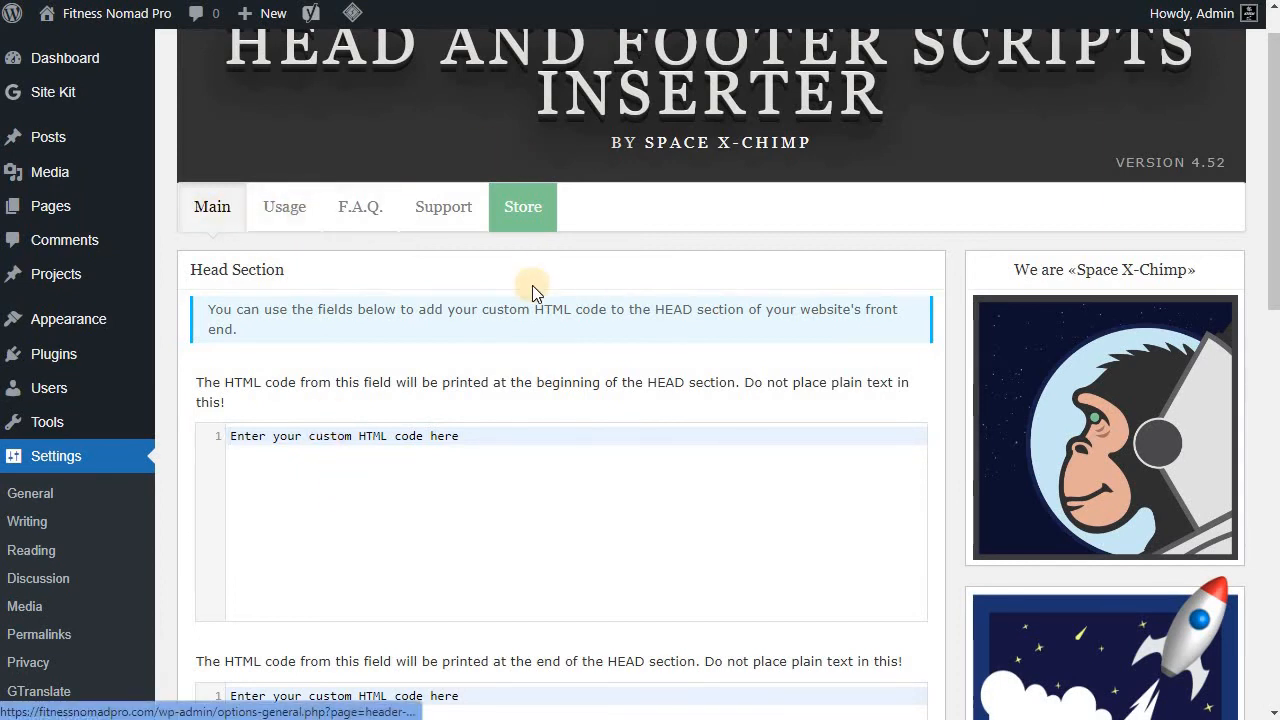
scroll(611, 420, "down", 2)
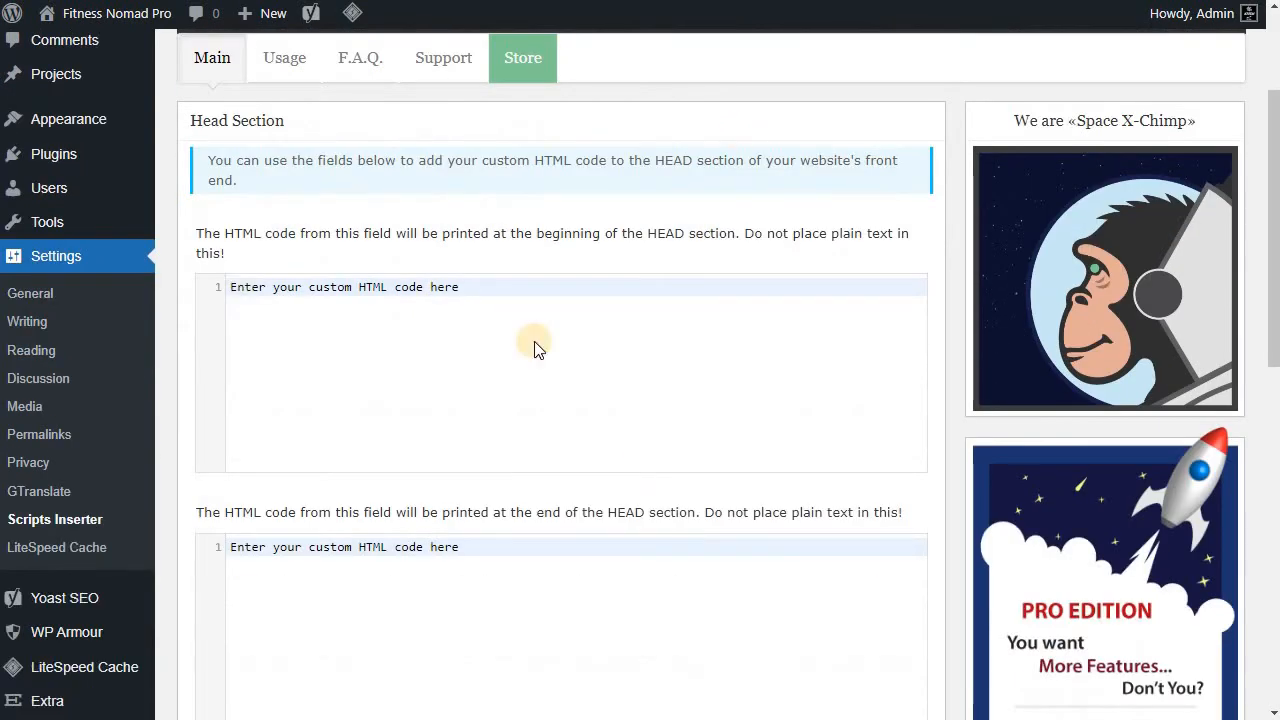
left_click(302, 279)
key("ctrl+v")
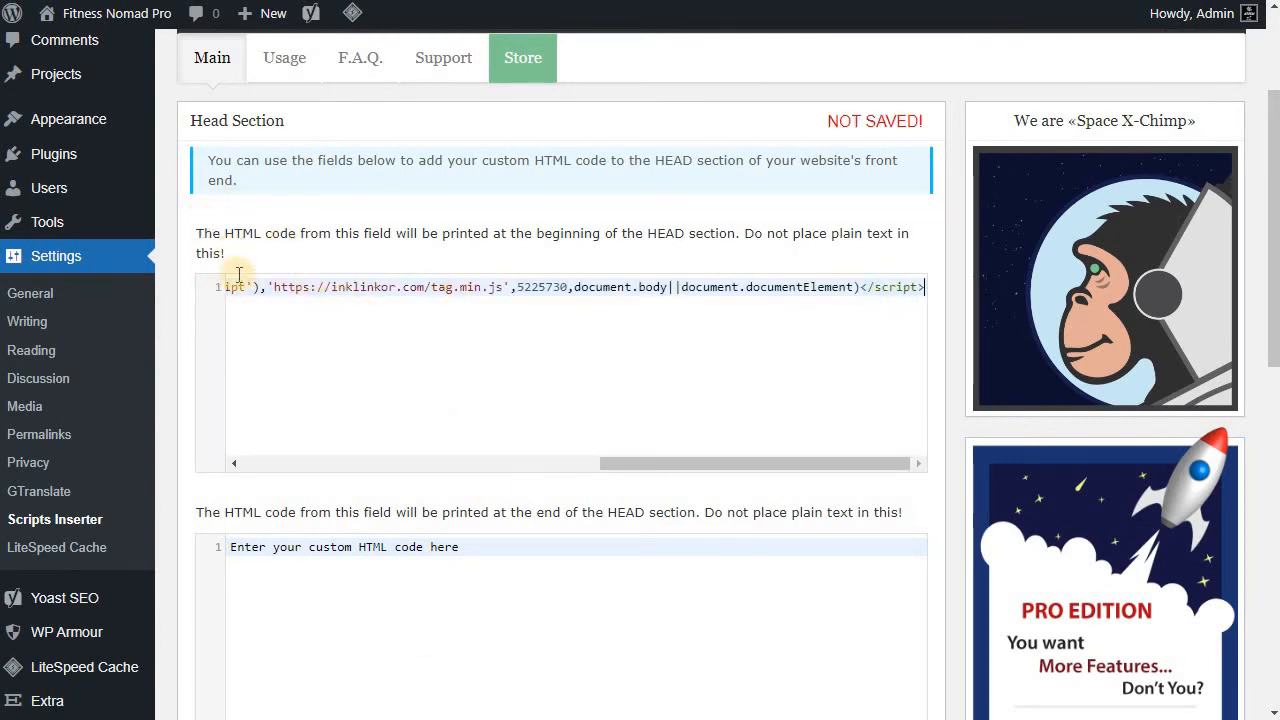
Step: Examine the pasted head code, the end-of-head field, the save options and the two footer code fields
scroll(362, 431, "down", 2)
scroll(362, 431, "down", 1)
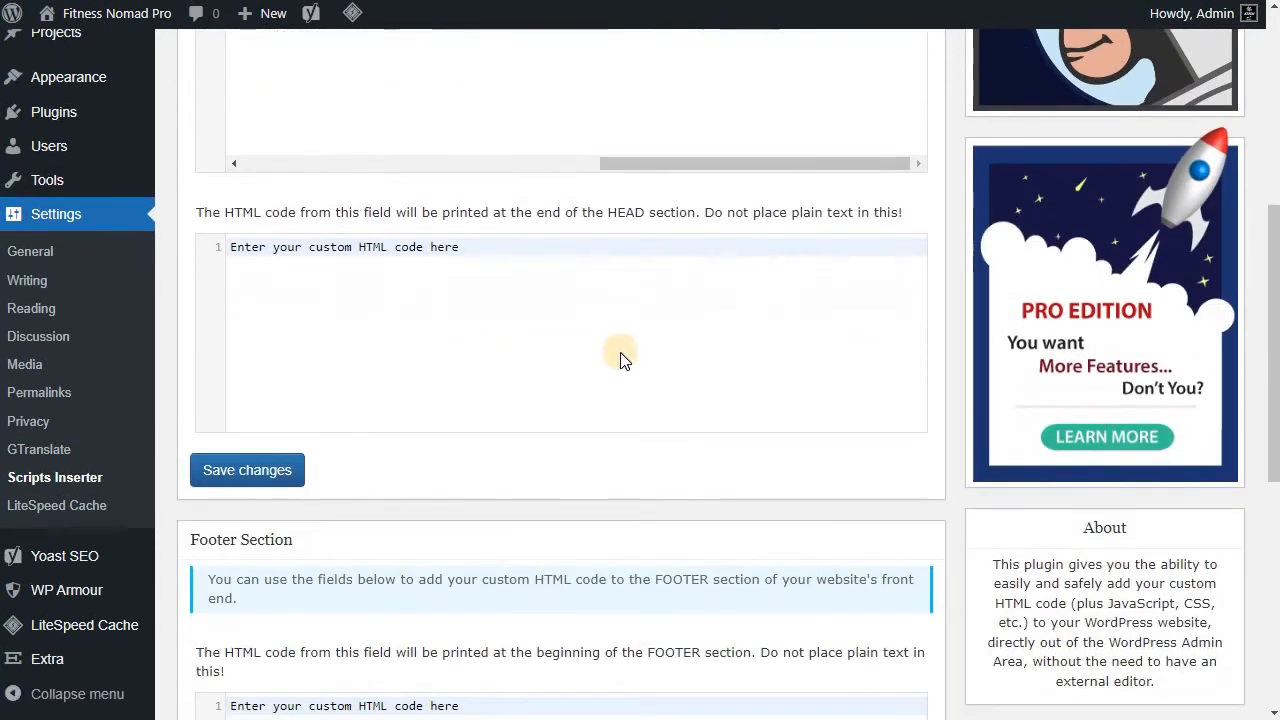
scroll(313, 245, "up", 2)
scroll(371, 266, "up", 3)
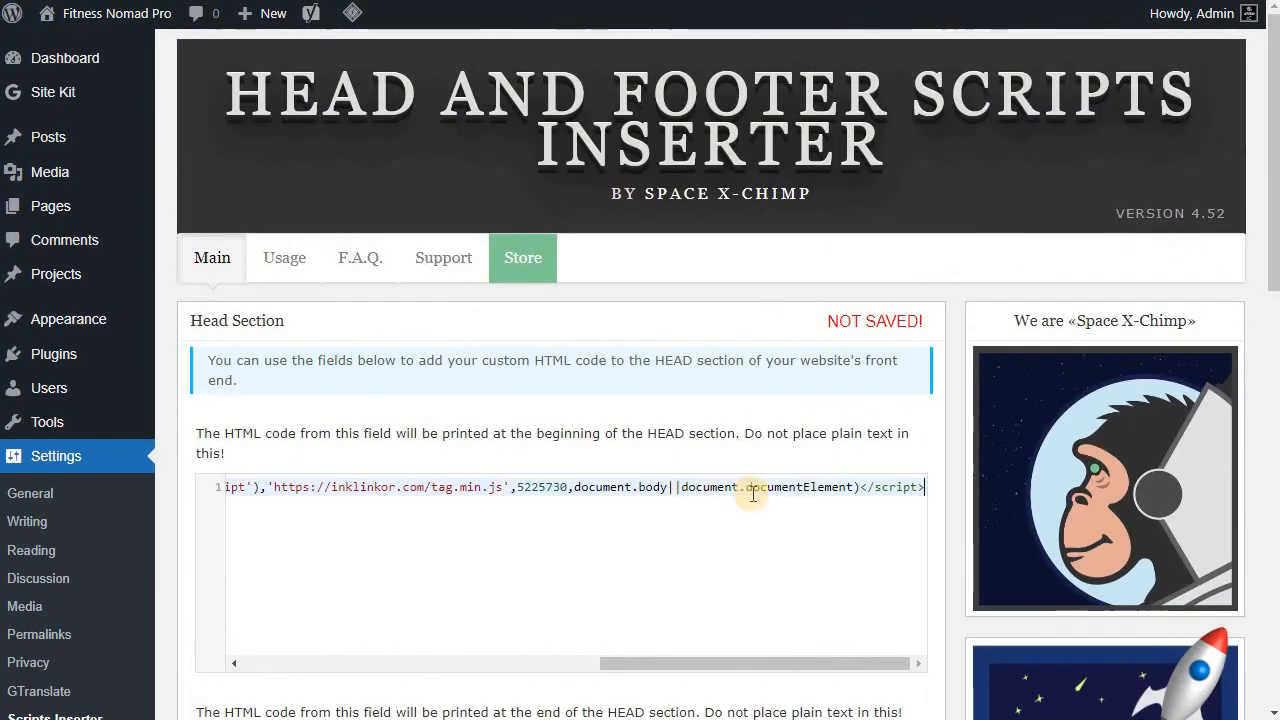
scroll(528, 488, "down", 3)
scroll(528, 488, "down", 4)
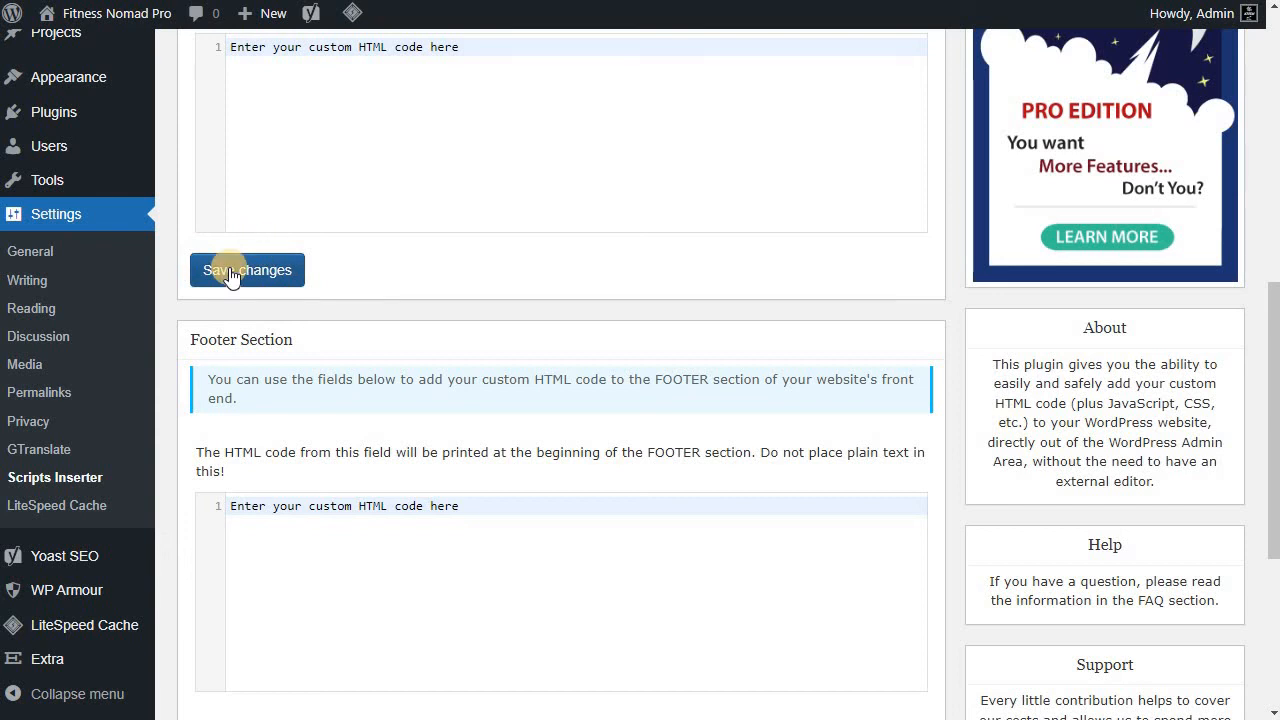
scroll(423, 480, "down", 4)
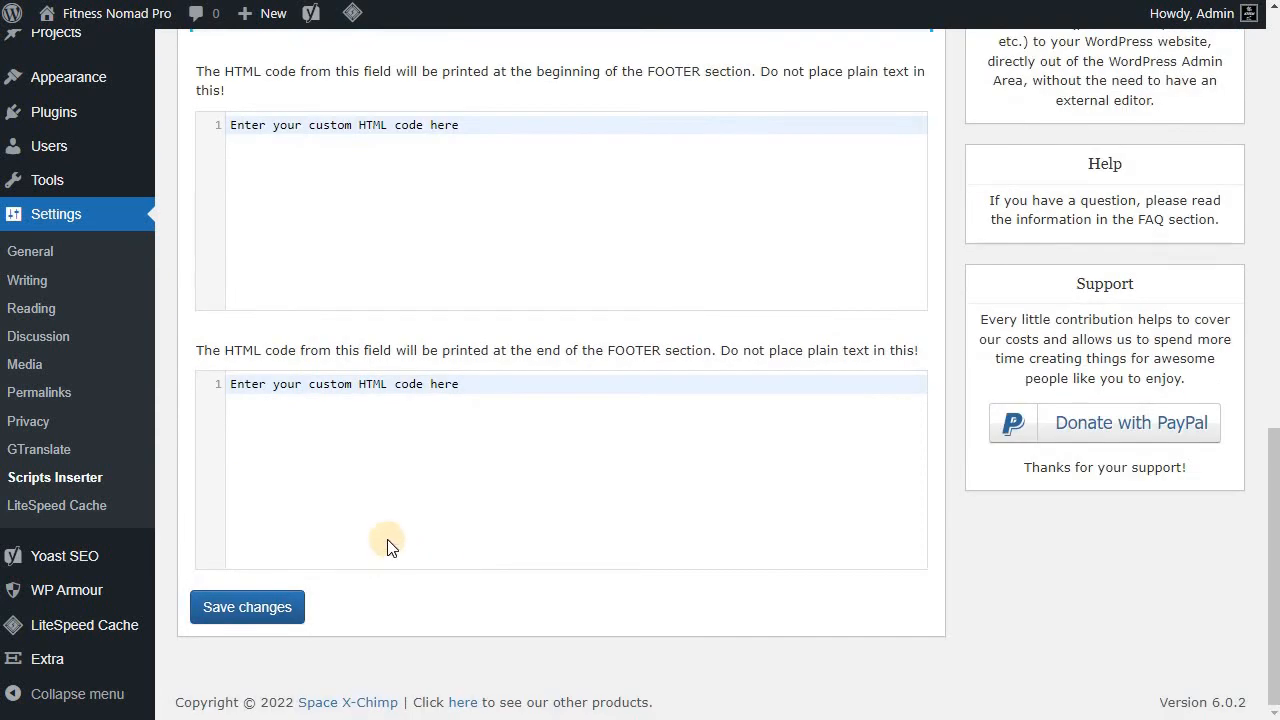
scroll(283, 520, "up", 6)
scroll(491, 451, "up", 4)
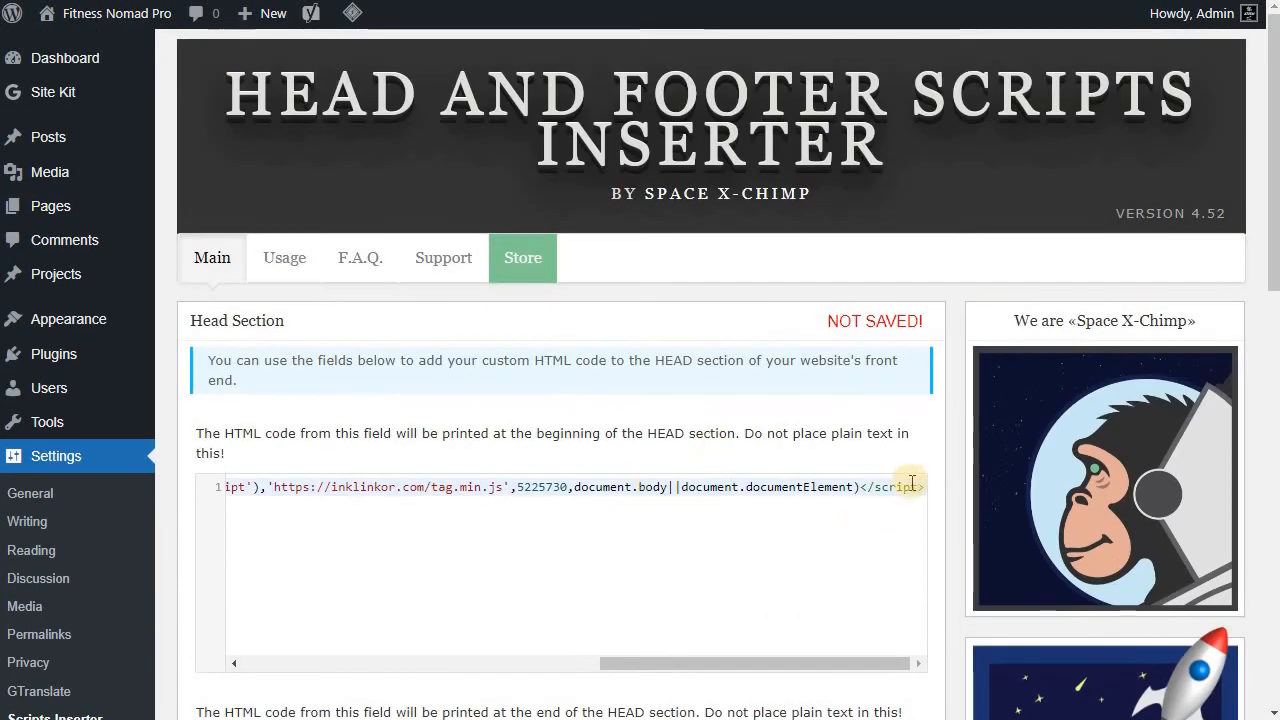
Step: Remove the entire pasted ad script from the beginning-of-head code field
left_click_drag(925, 487, 124, 487)
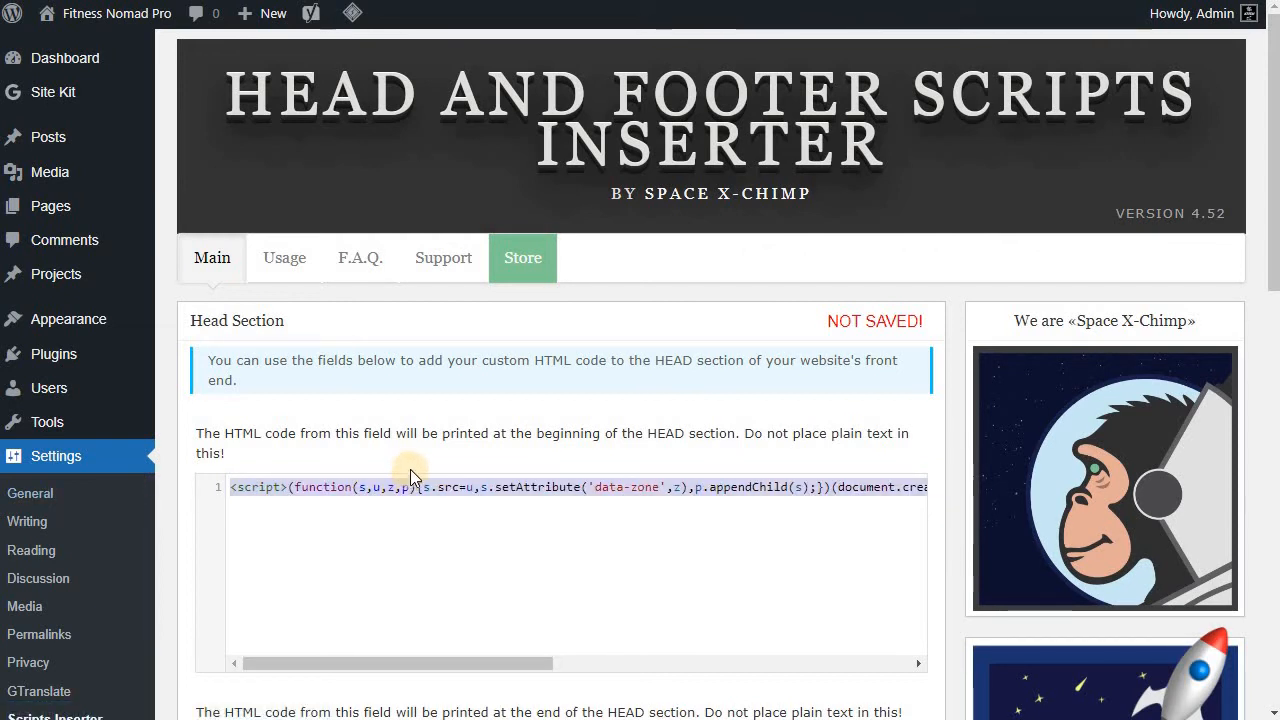
key("BackSpace")
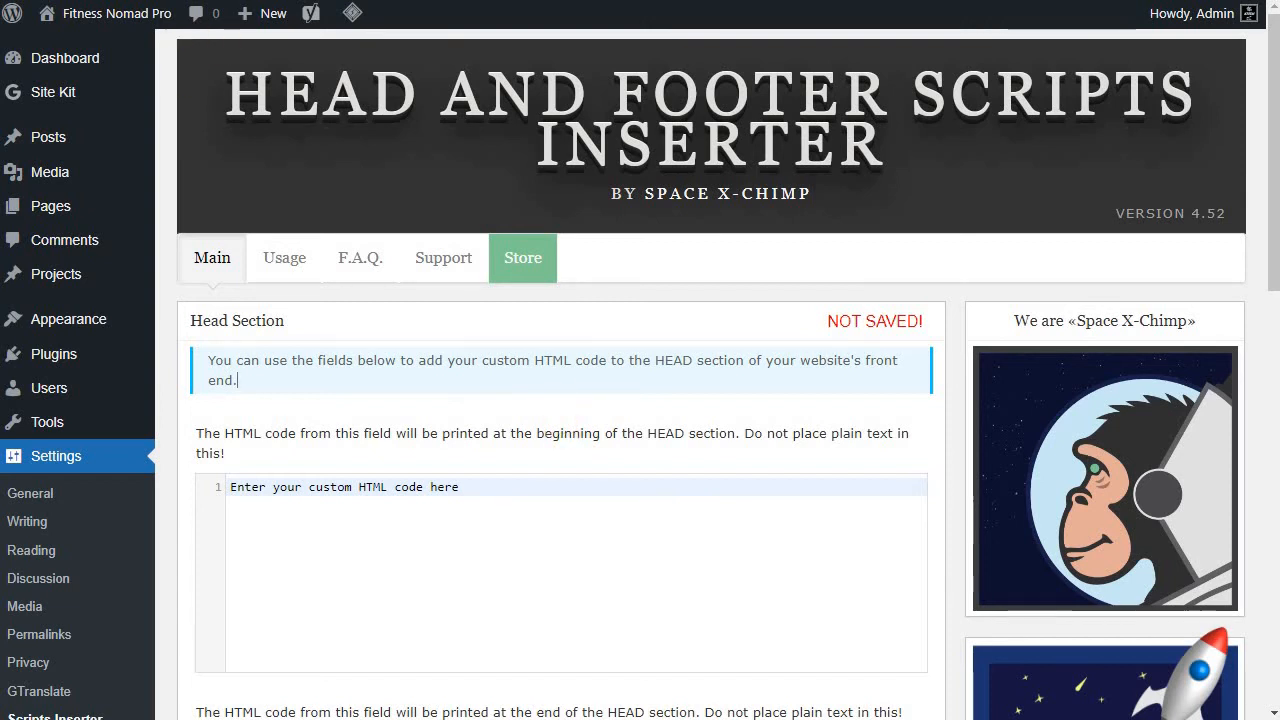
Step: Visit the live Fitness Nomad Pro site and check its homepage for displayed ads down to the post pagination
mouse_move(108, 52)
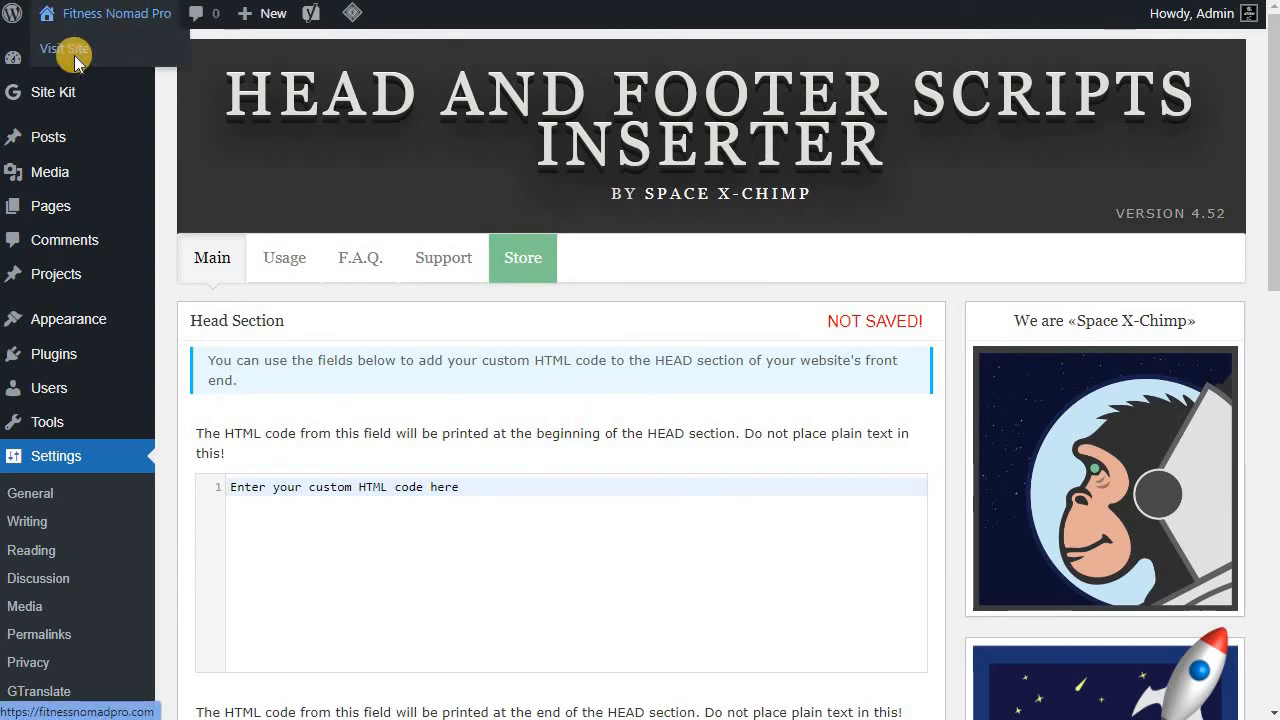
left_click(76, 58)
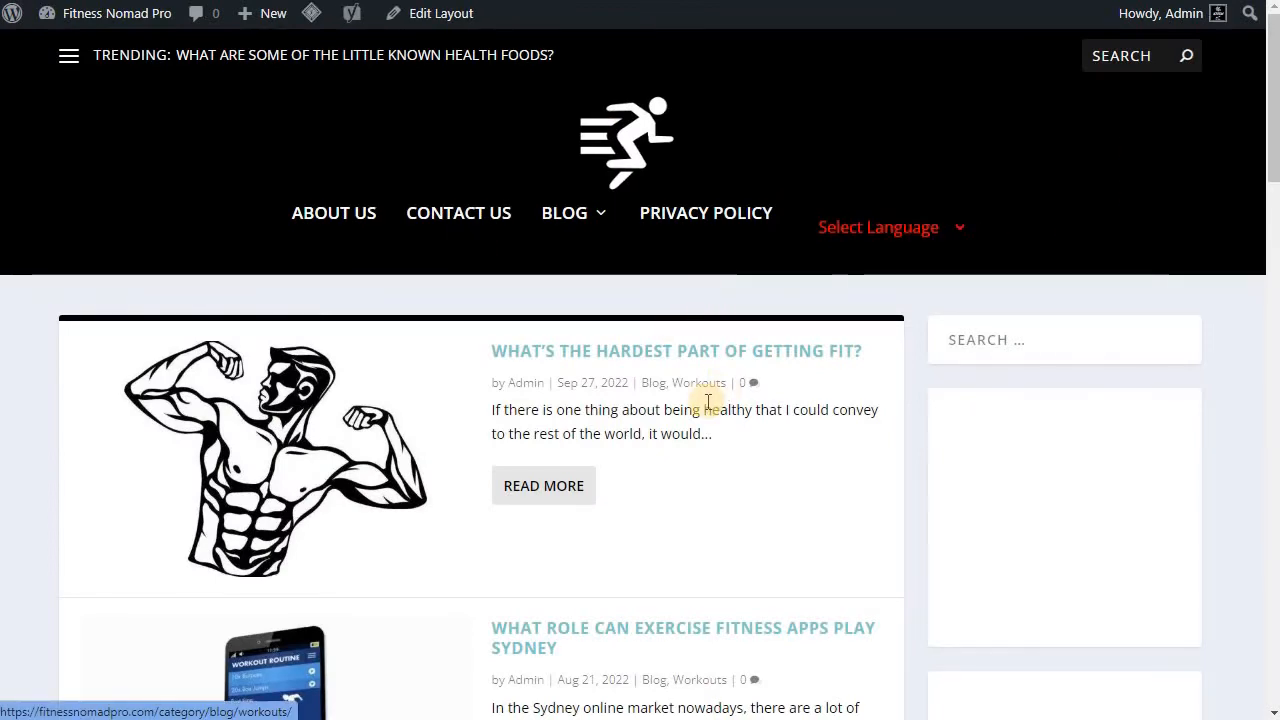
scroll(708, 400, "down", 8)
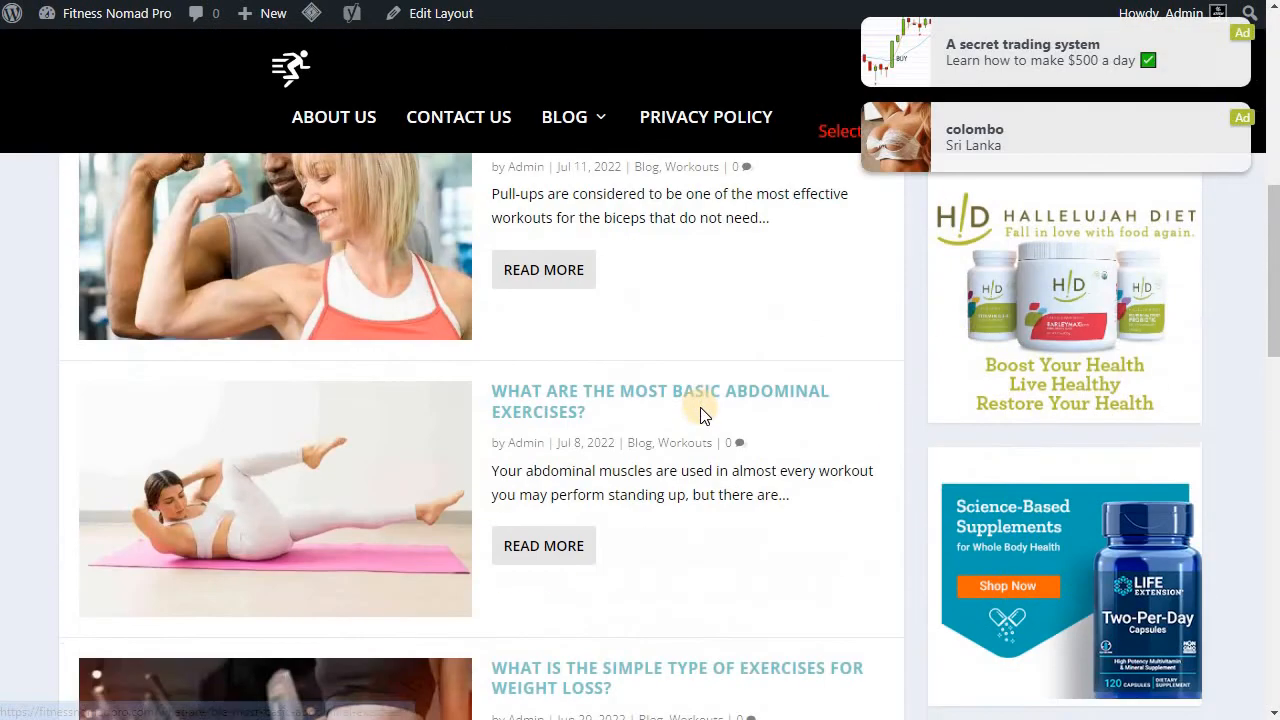
scroll(677, 485, "down", 15)
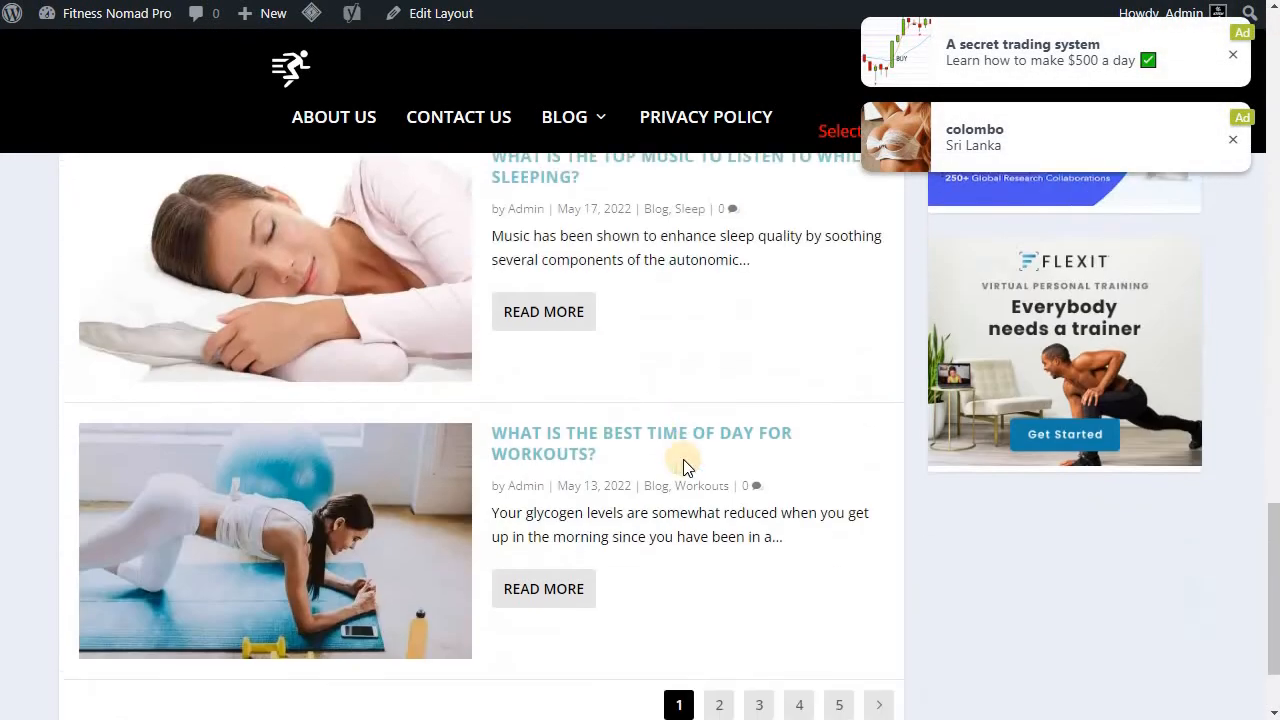
scroll(691, 463, "down", 2)
scroll(692, 480, "up", 20)
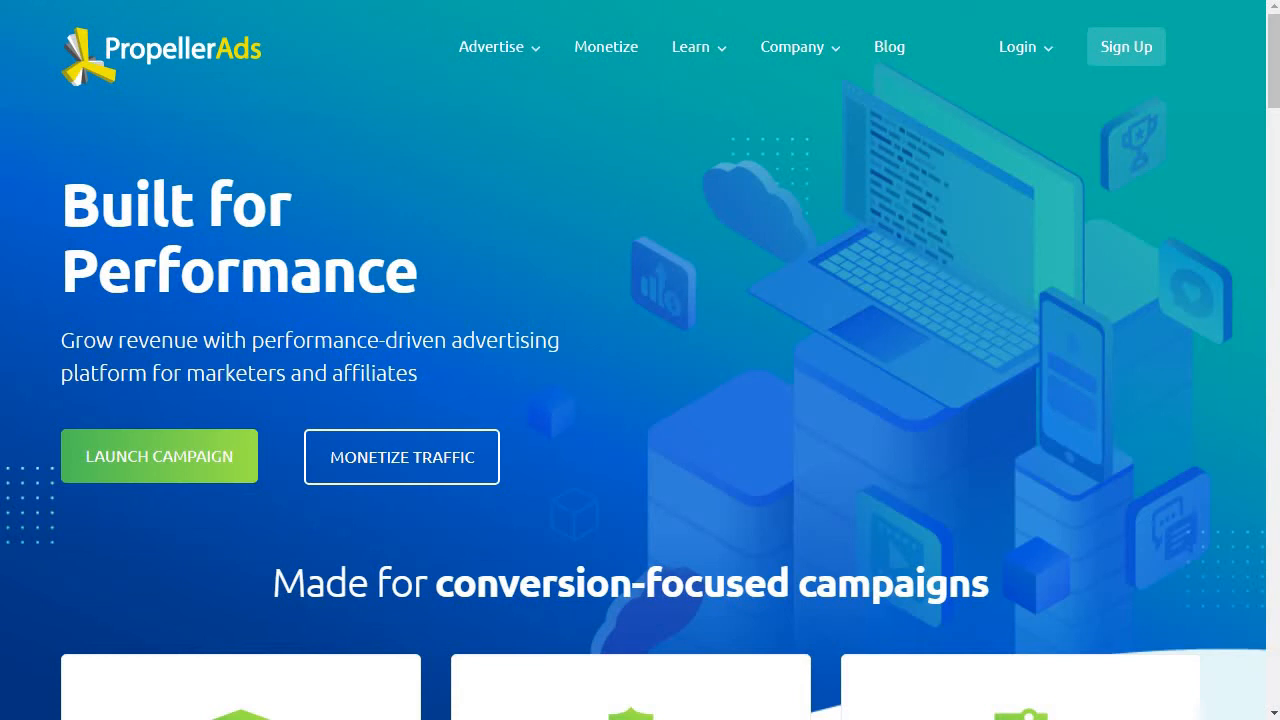
Step: Review the PropellerAds homepage's features, awards and In-Page Push ad format, and view the Google AdSense homepage
scroll(581, 273, "down", 8)
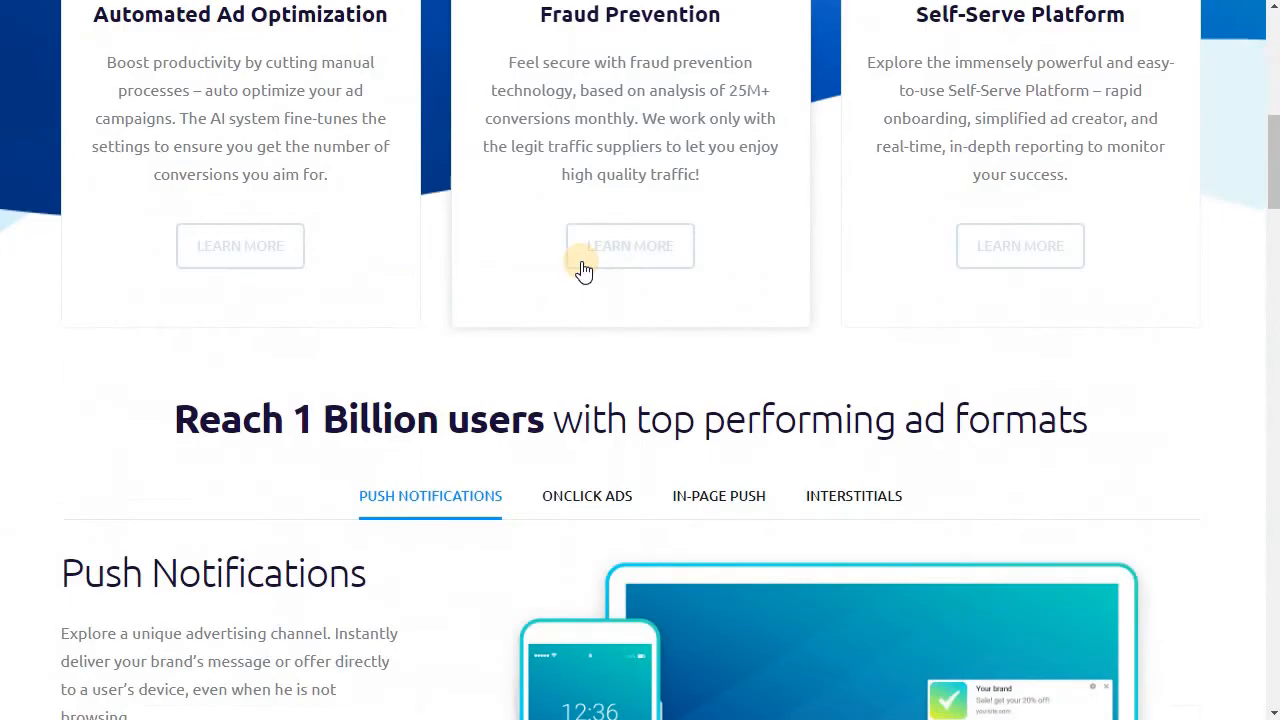
scroll(584, 270, "down", 8)
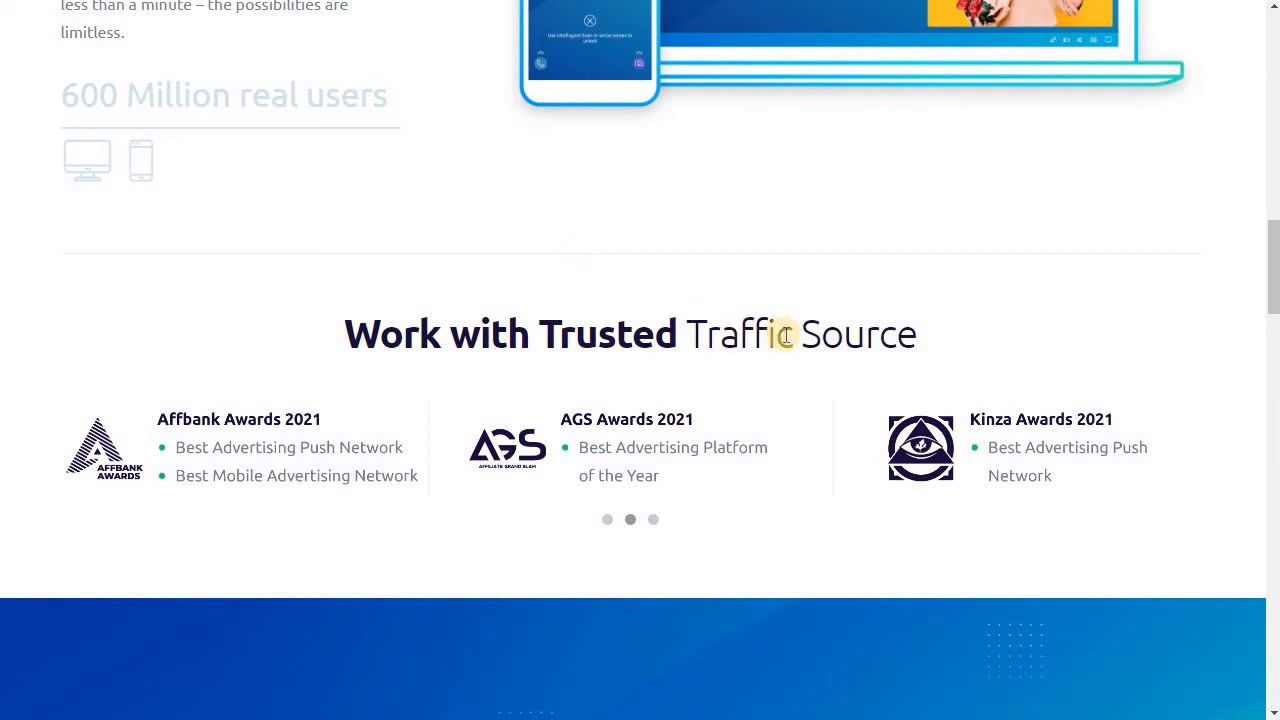
scroll(780, 334, "up", 5)
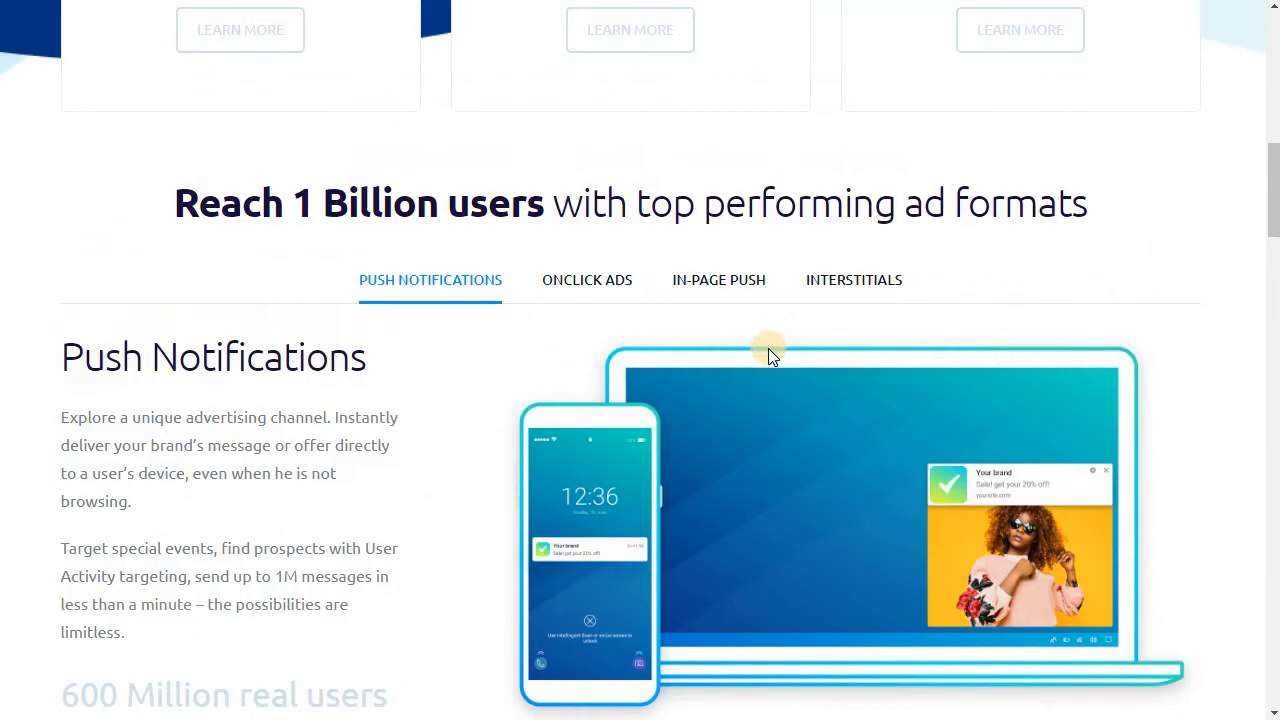
left_click(690, 285)
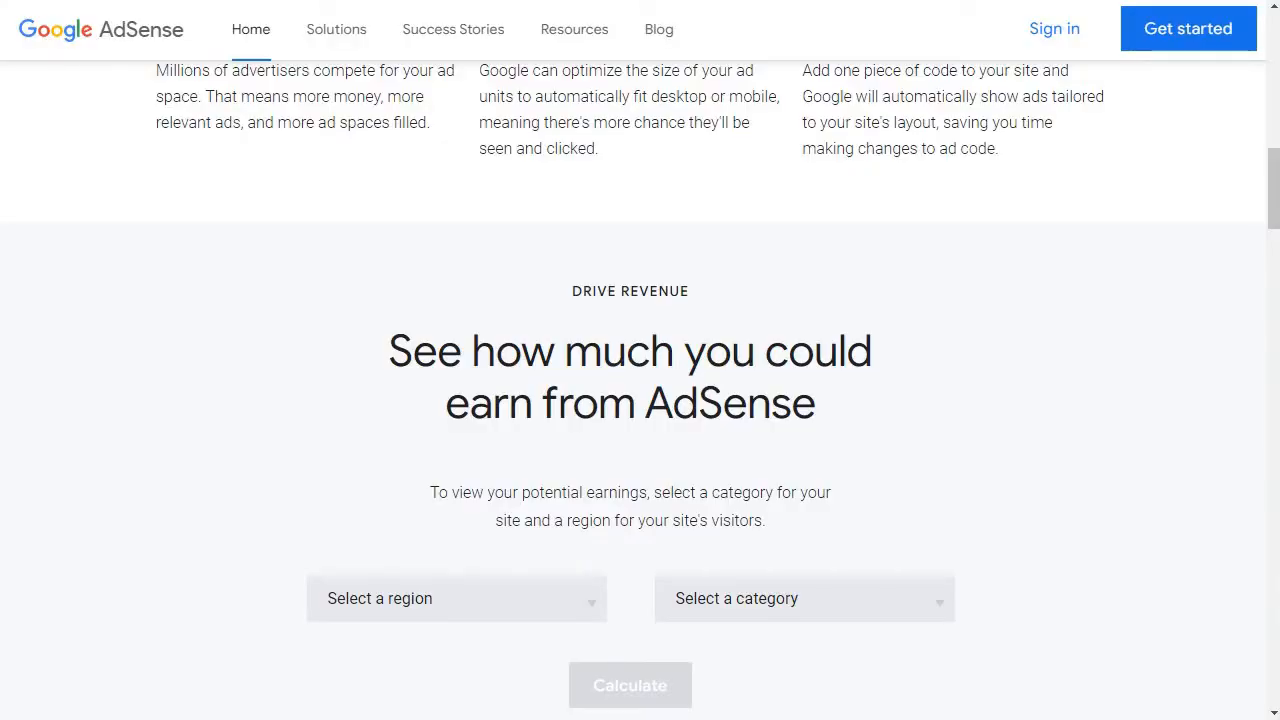
scroll(692, 215, "up", 10)
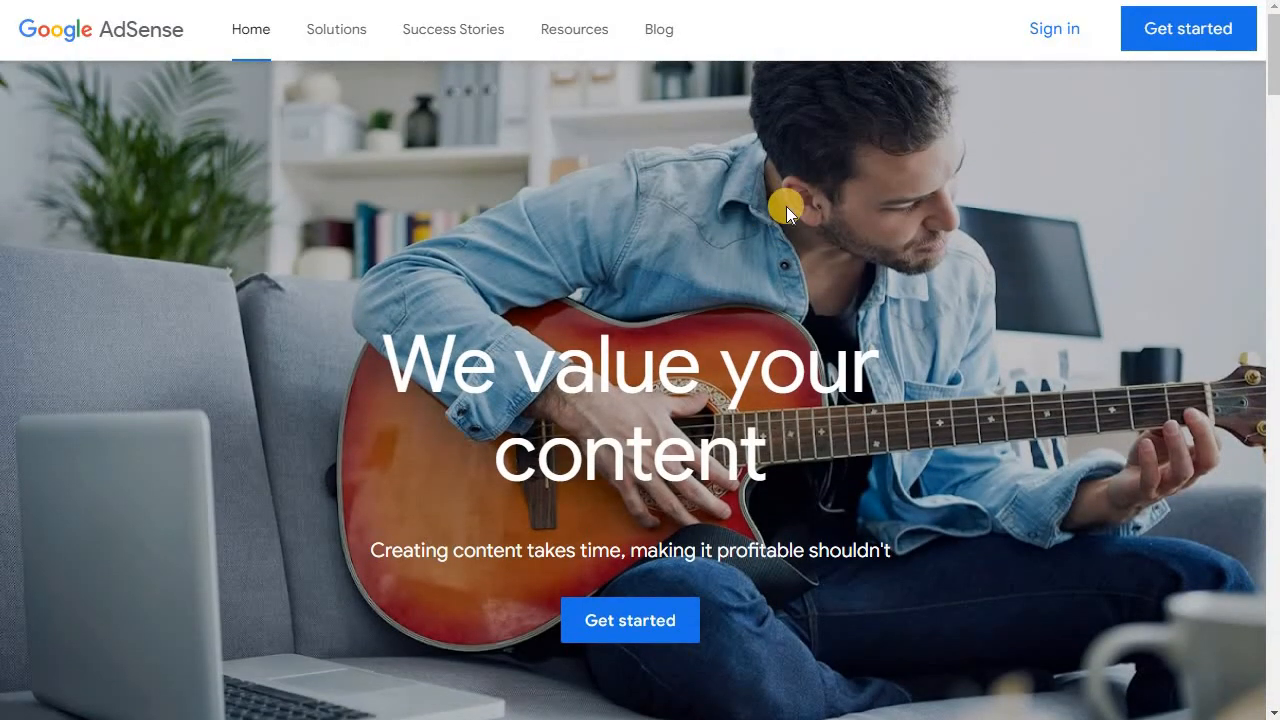